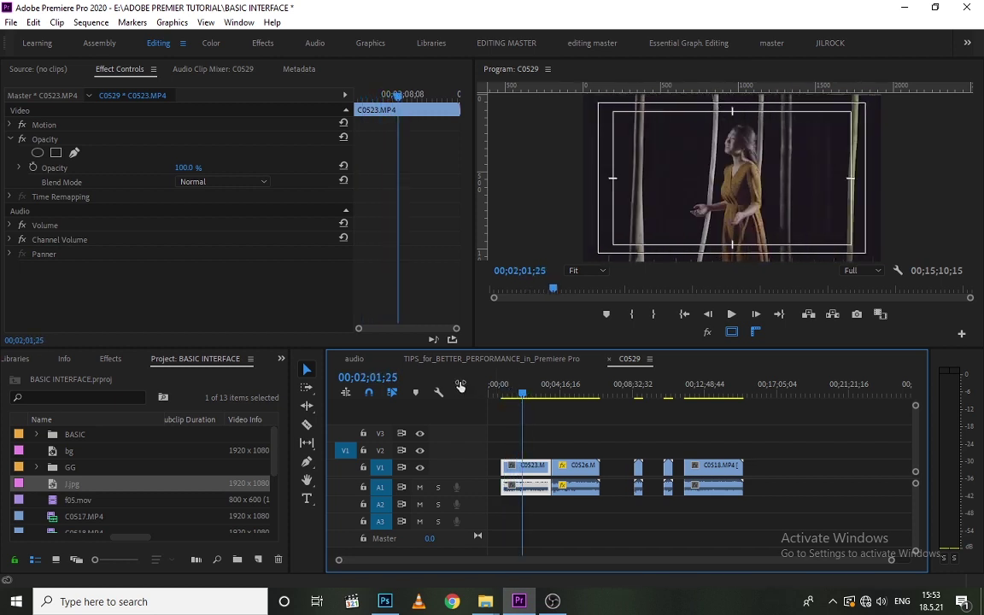
- Show the effects library and move the C0526 clip slightly later in the C0529 sequence, leaving a gap after C0523.MP4
{"action": "left_click", "coordinate": [561, 428]}
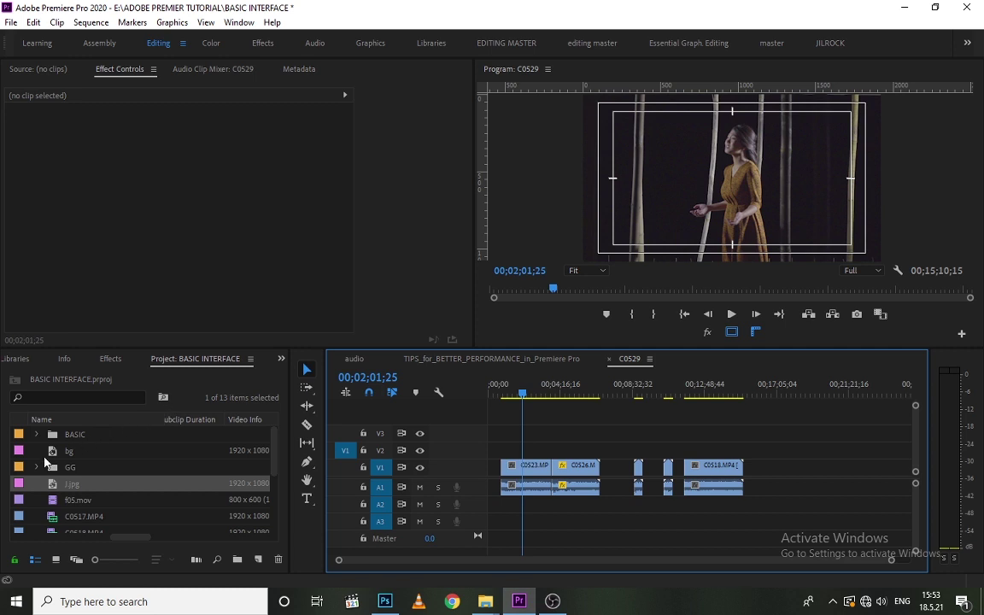
{"action": "left_click", "coordinate": [110, 359]}
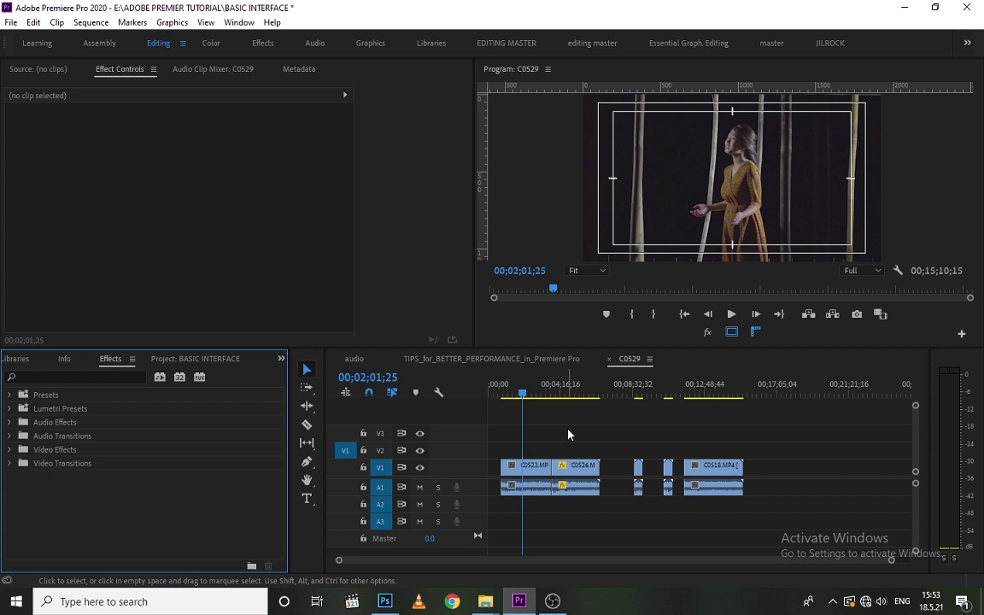
{"action": "left_click", "coordinate": [573, 471]}
{"action": "left_click_drag", "start_coordinate": [573, 472], "coordinate": [587, 469]}
{"action": "left_click", "coordinate": [587, 445]}
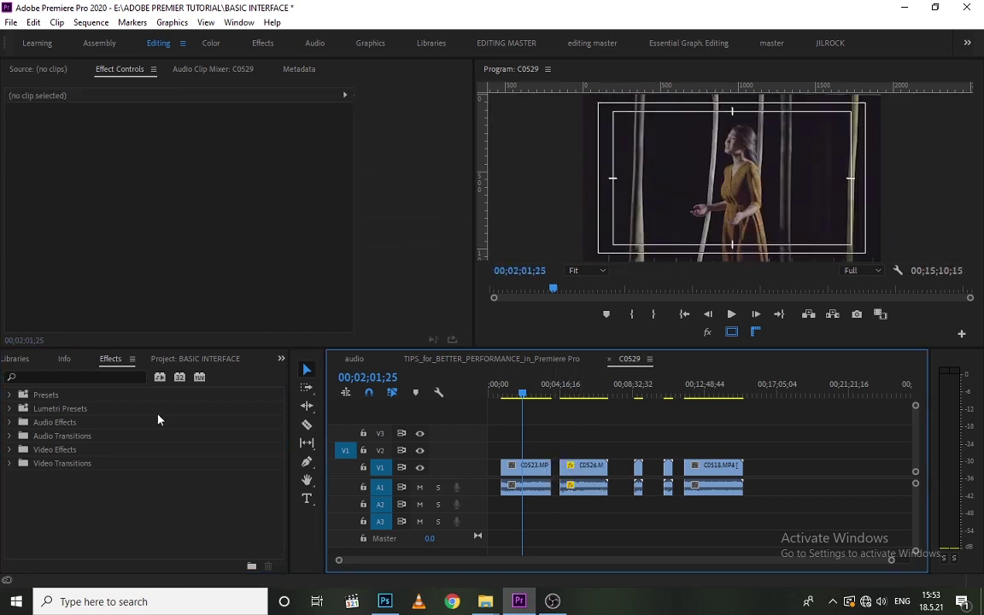
- Select the C0523.MP4 clip on V1 to load its effect controls, and collapse its Opacity settings
{"action": "left_click", "coordinate": [116, 366]}
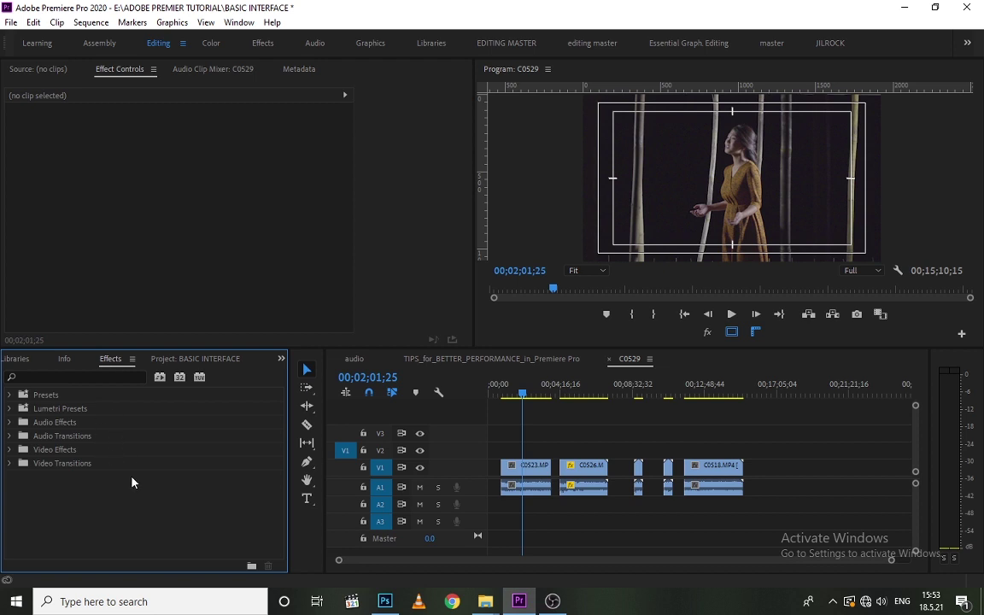
{"action": "left_click", "coordinate": [120, 73]}
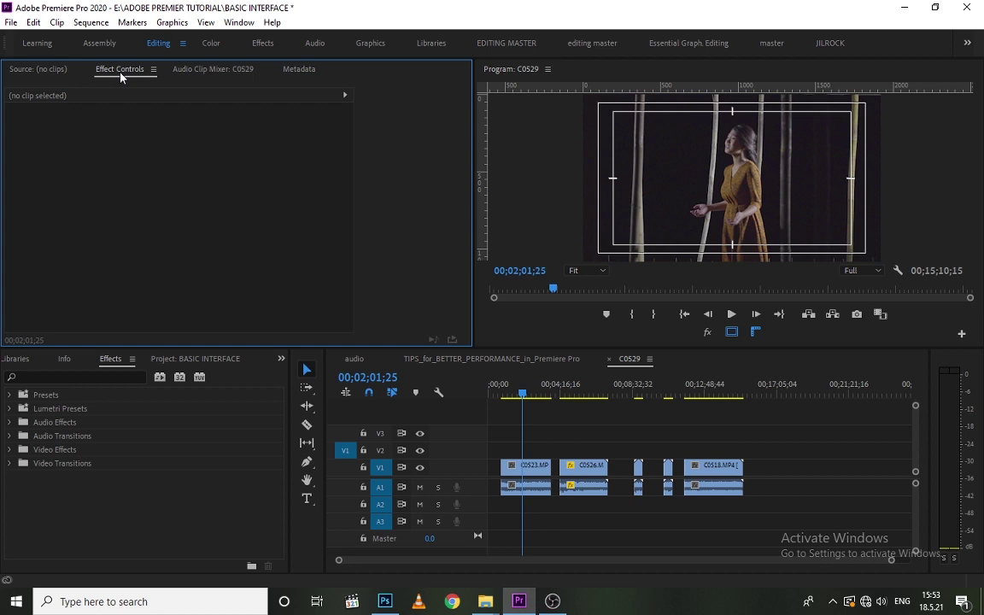
{"action": "left_click", "coordinate": [566, 438]}
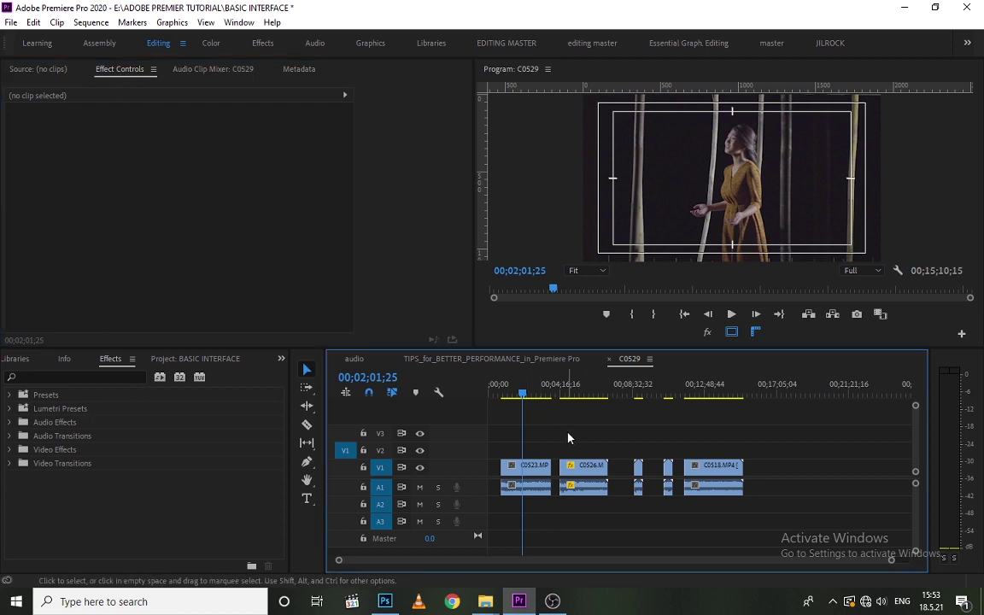
{"action": "left_click", "coordinate": [525, 472]}
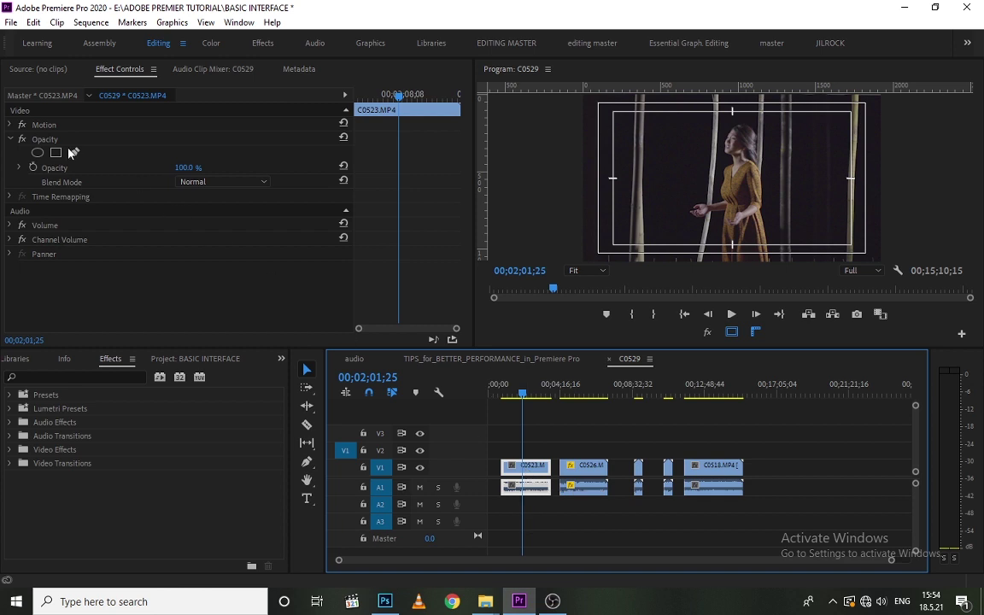
{"action": "left_click", "coordinate": [10, 139]}
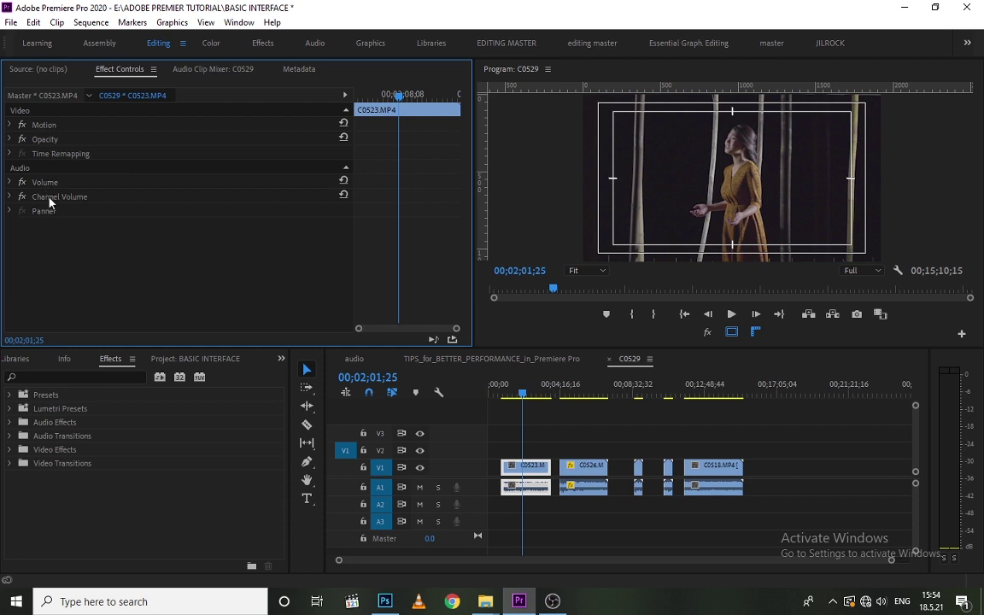
- Examine the Crossfade options among the audio transitions in the effects library
{"action": "left_click", "coordinate": [83, 493]}
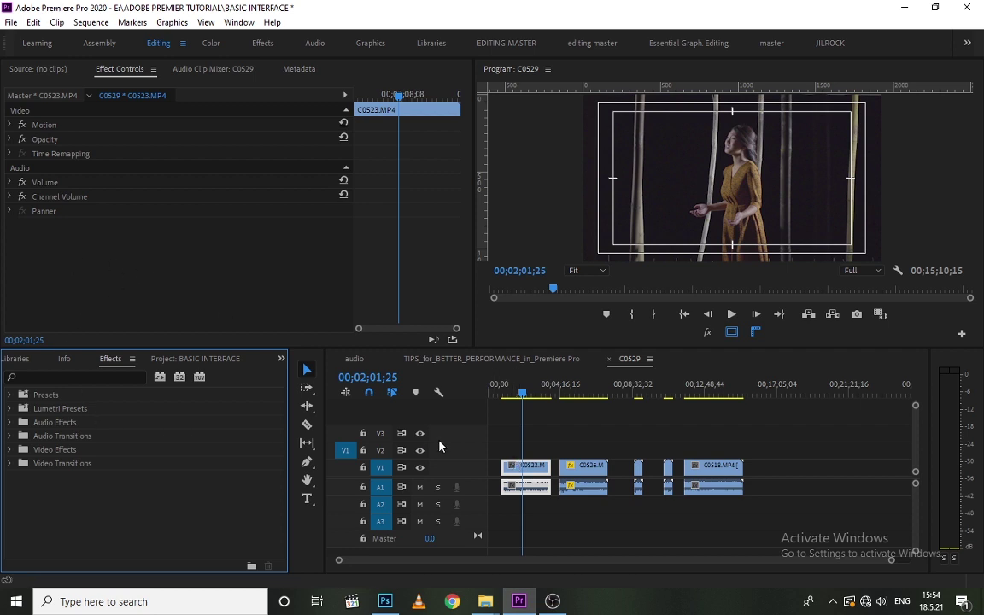
{"action": "left_click", "coordinate": [10, 437]}
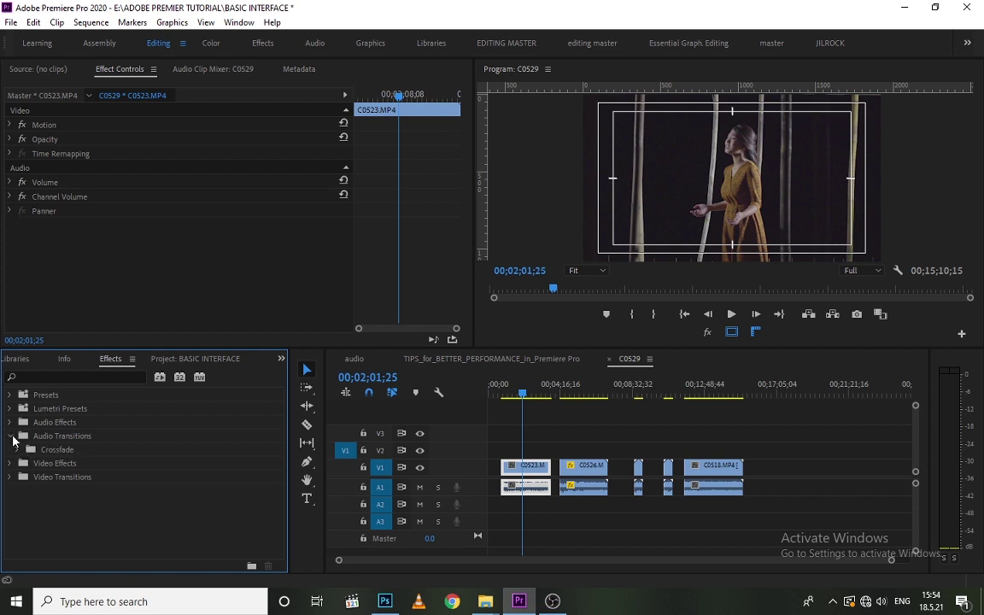
{"action": "left_click", "coordinate": [11, 436]}
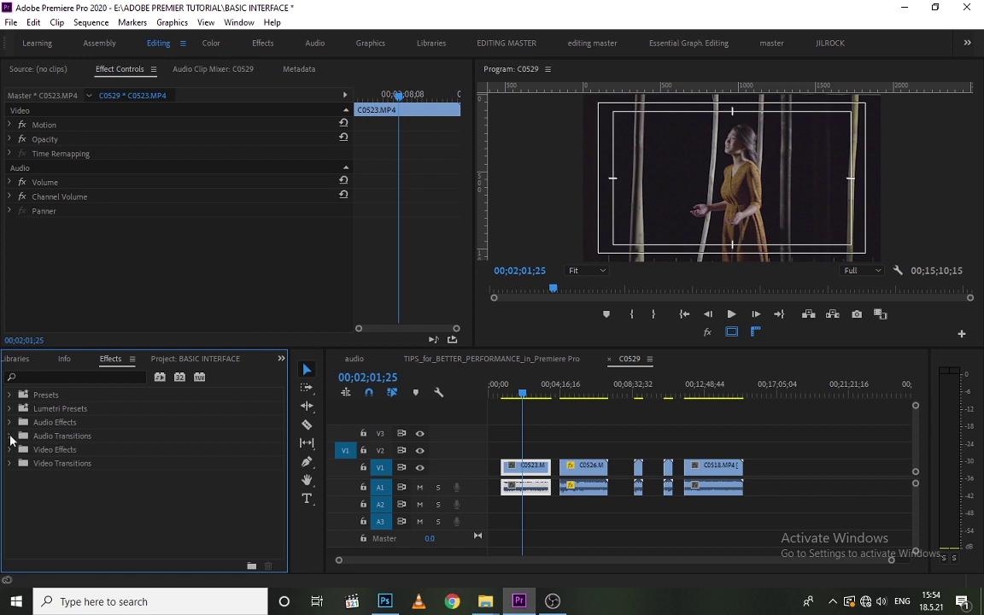
{"action": "left_click", "coordinate": [10, 436]}
{"action": "left_click", "coordinate": [18, 449]}
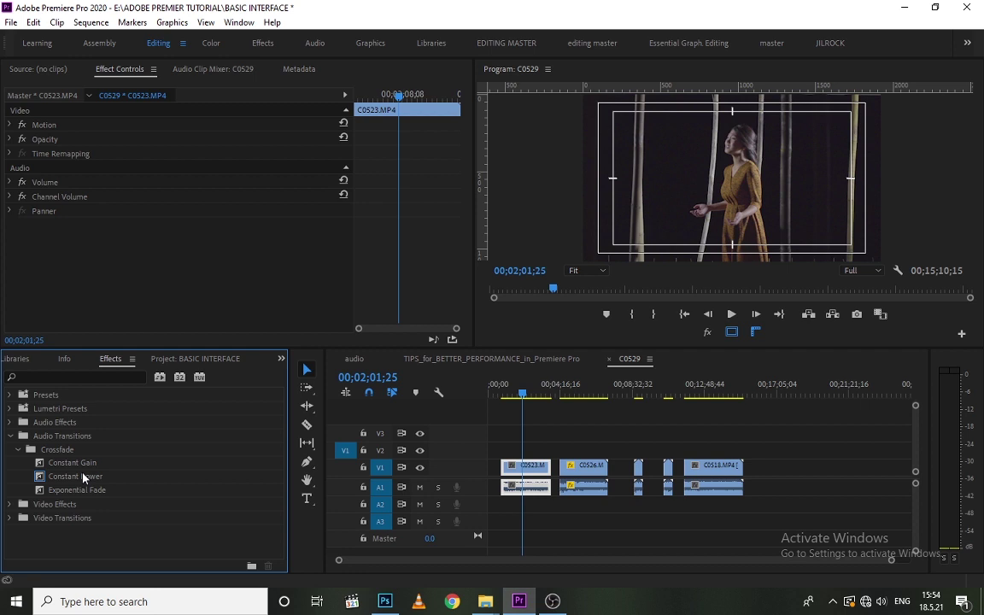
{"action": "left_click", "coordinate": [18, 449]}
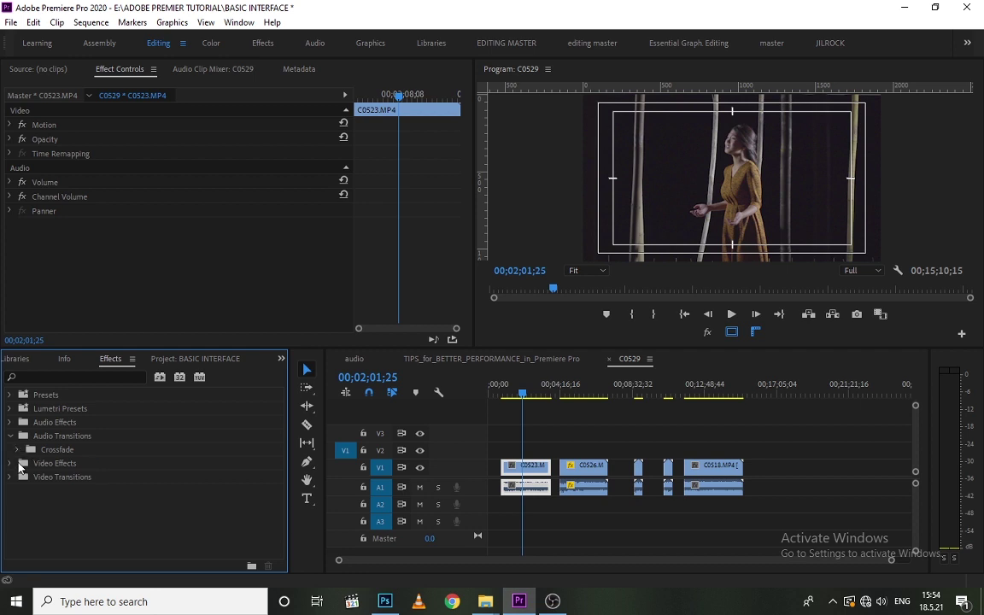
- Apply the Gaussian Blur video effect from Blur & Sharpen to the C0523.MP4 clip on V1
{"action": "left_click", "coordinate": [10, 463]}
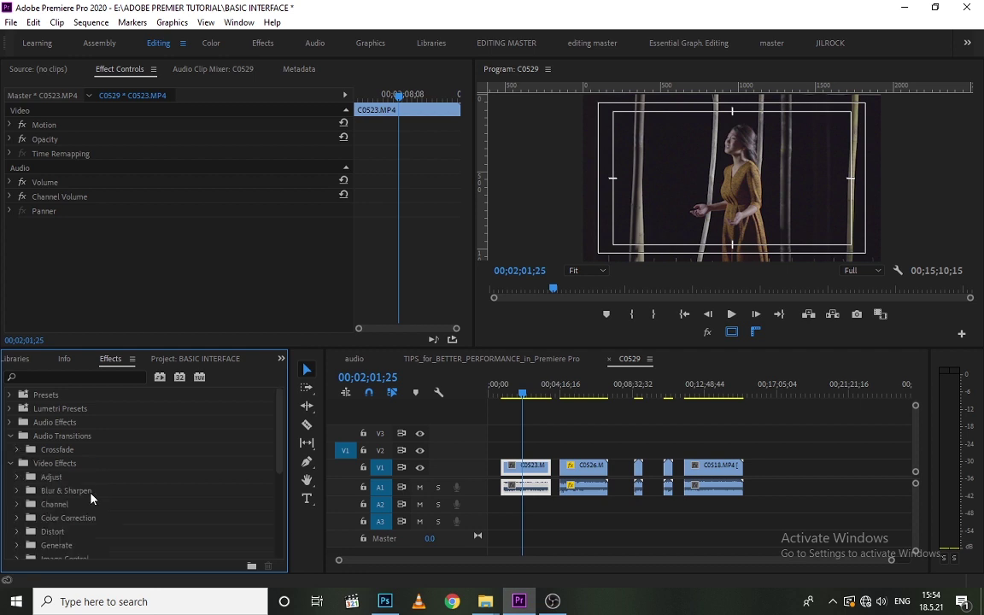
{"action": "left_click", "coordinate": [17, 491]}
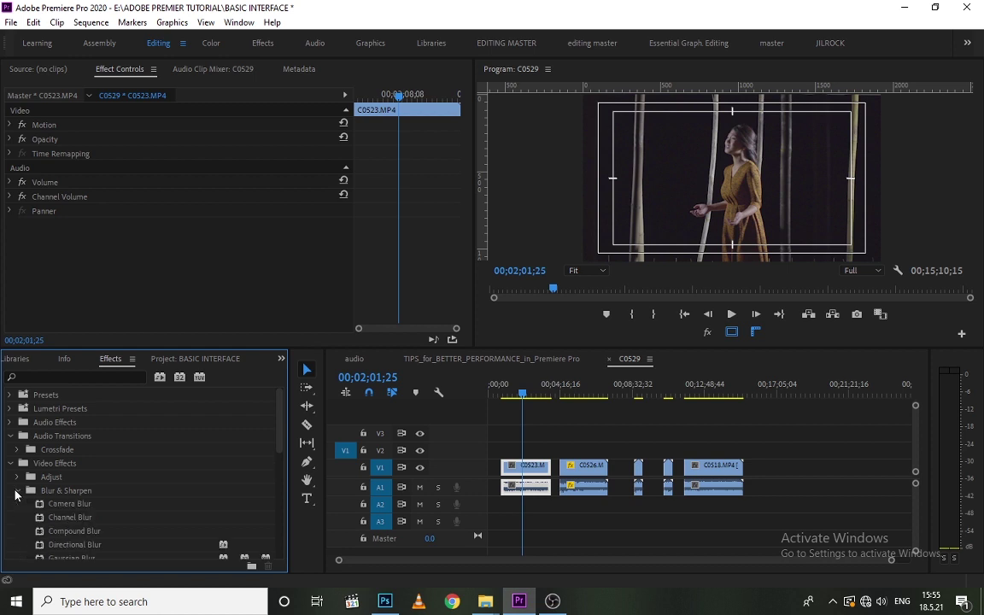
{"action": "scroll", "coordinate": [102, 522], "scroll_direction": "down", "scroll_amount": 1}
{"action": "scroll", "coordinate": [103, 521], "scroll_direction": "down", "scroll_amount": 1}
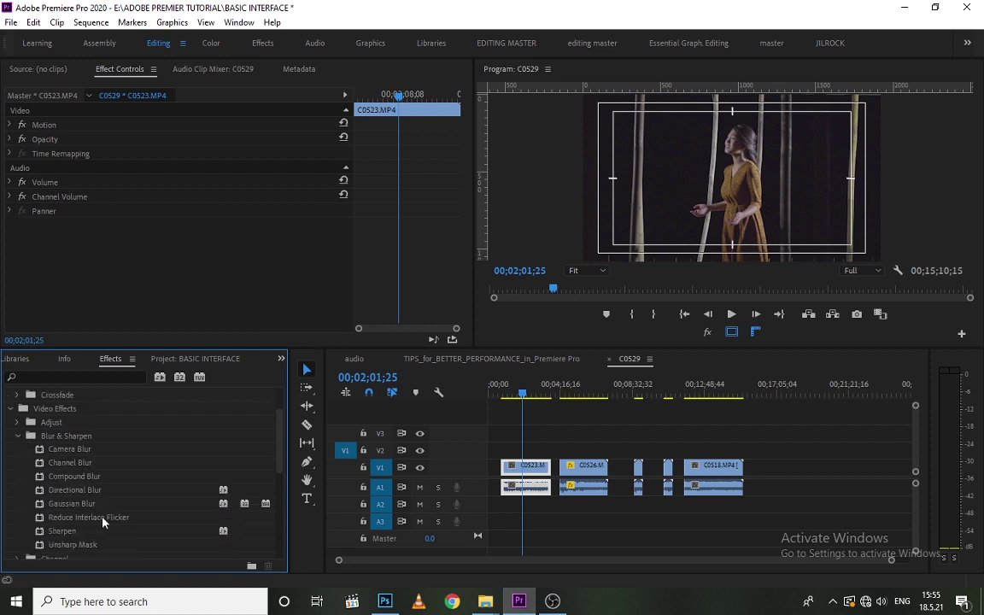
{"action": "left_click_drag", "start_coordinate": [72, 503], "coordinate": [535, 469]}
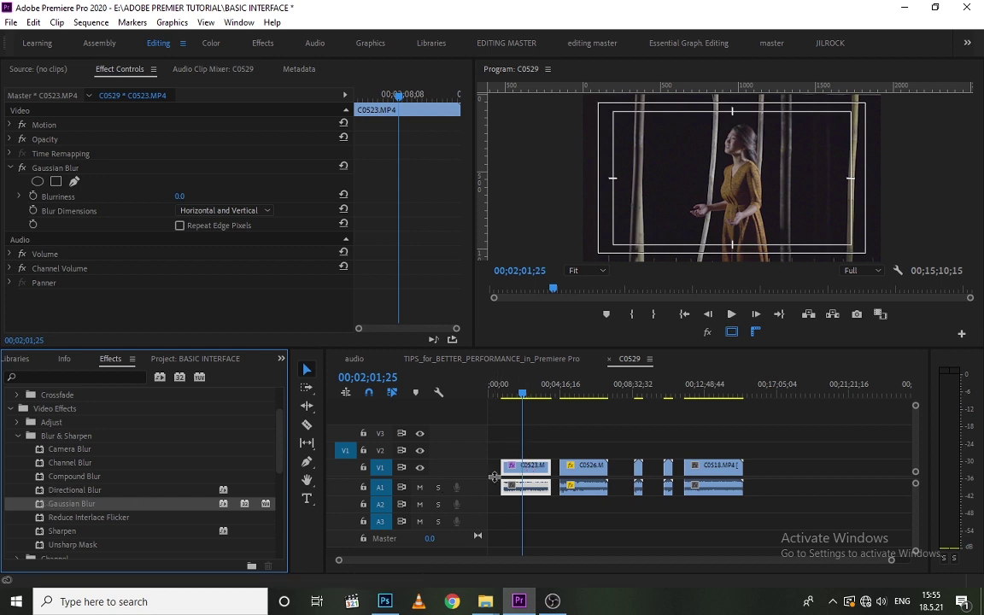
{"action": "left_click", "coordinate": [530, 481]}
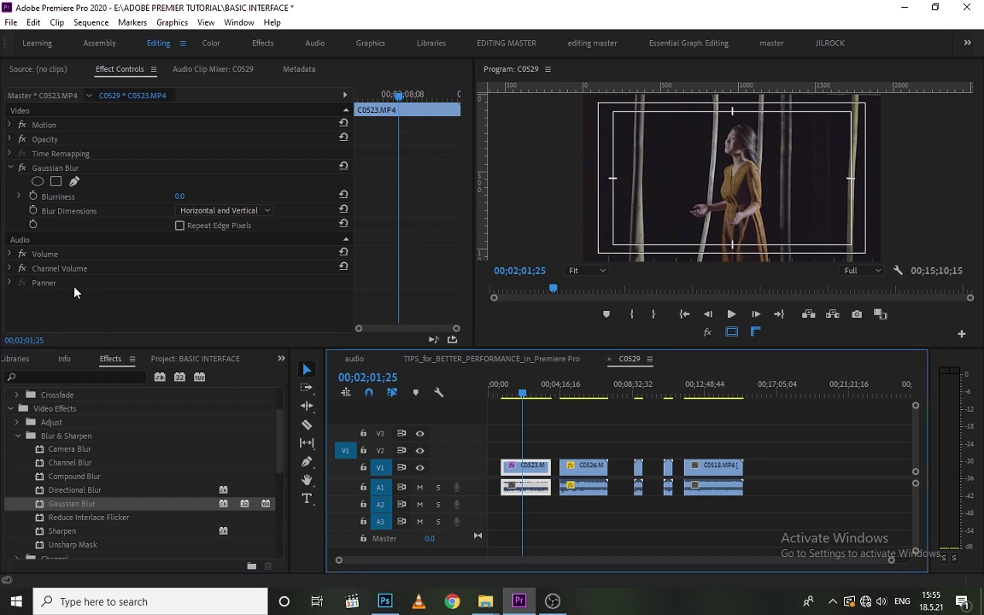
- Set the Gaussian Blur's Blur Dimensions to Vertical and its Blurriness to 74
{"action": "left_click", "coordinate": [54, 168]}
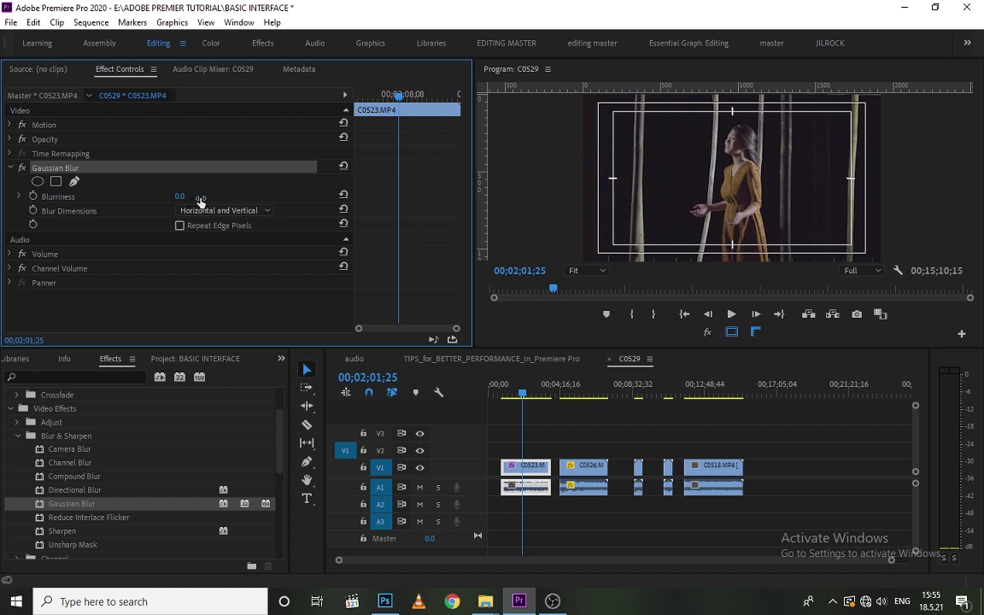
{"action": "left_click", "coordinate": [267, 213]}
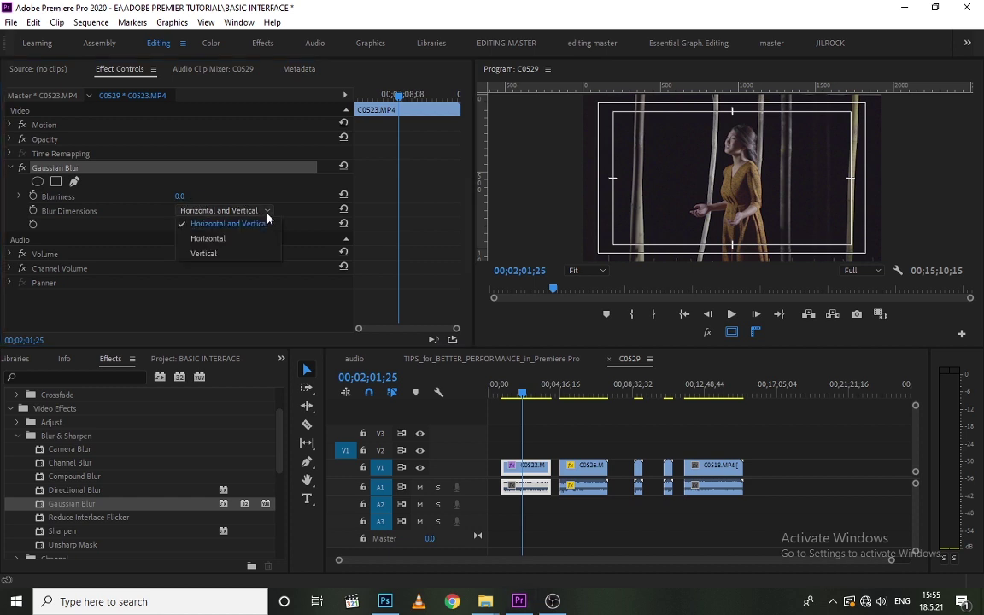
{"action": "left_click", "coordinate": [240, 254]}
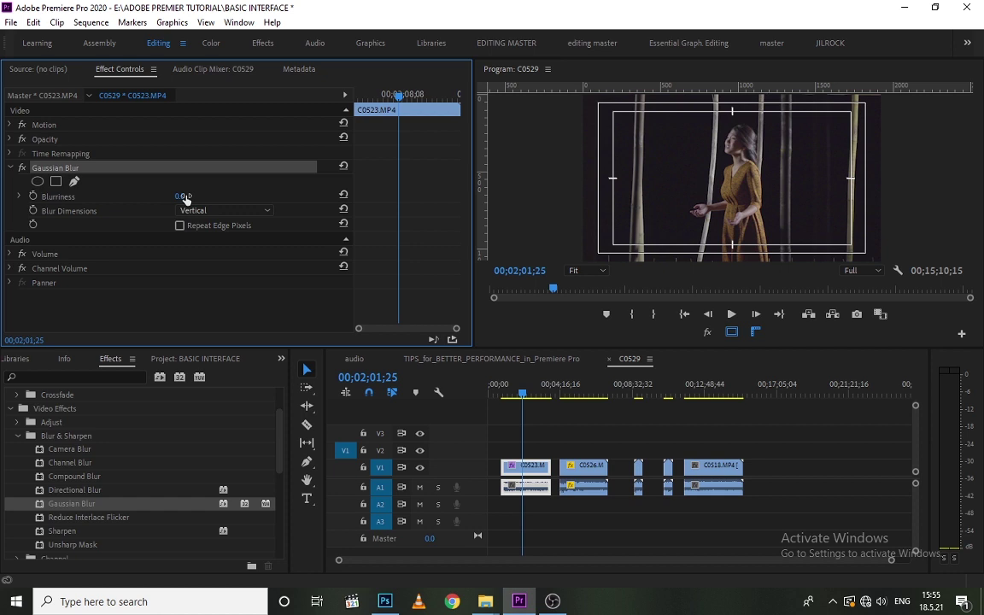
{"action": "left_click_drag", "start_coordinate": [185, 198], "coordinate": [239, 200]}
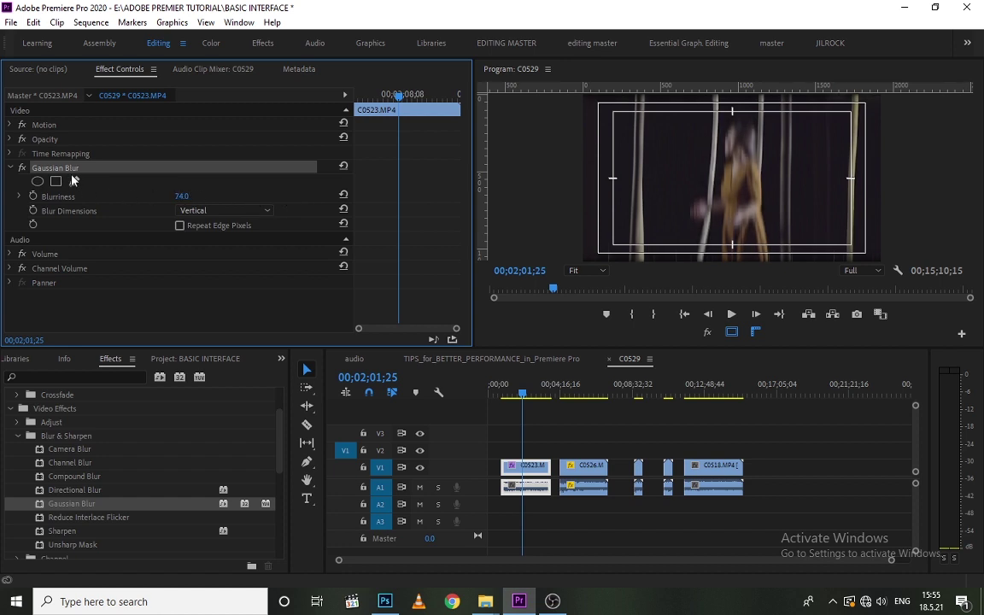
- Delete the Gaussian Blur effect from the C0523.MP4 clip and collapse the Blur & Sharpen folder
{"action": "key", "text": "Delete"}
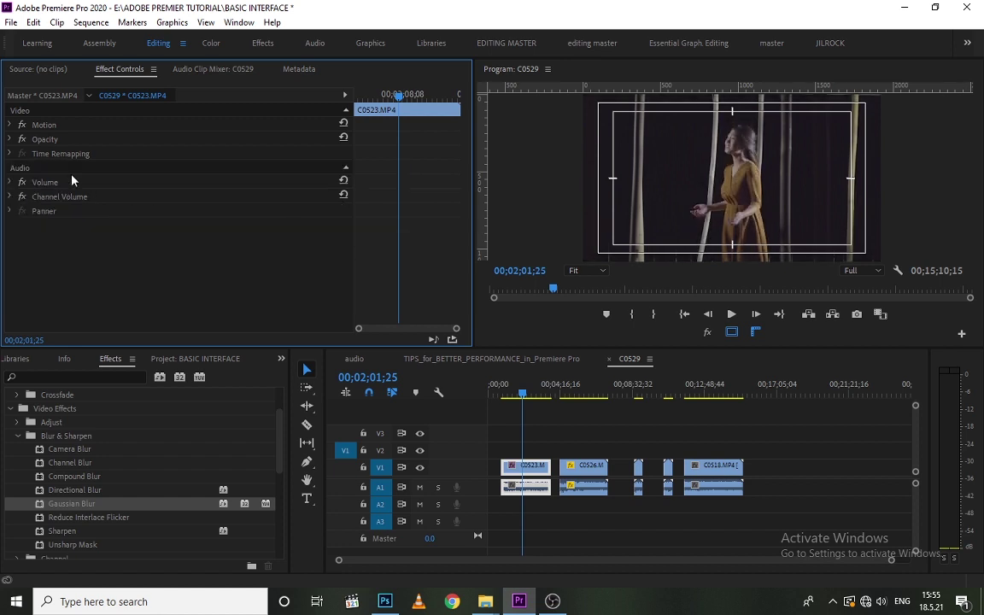
{"action": "left_click", "coordinate": [18, 436]}
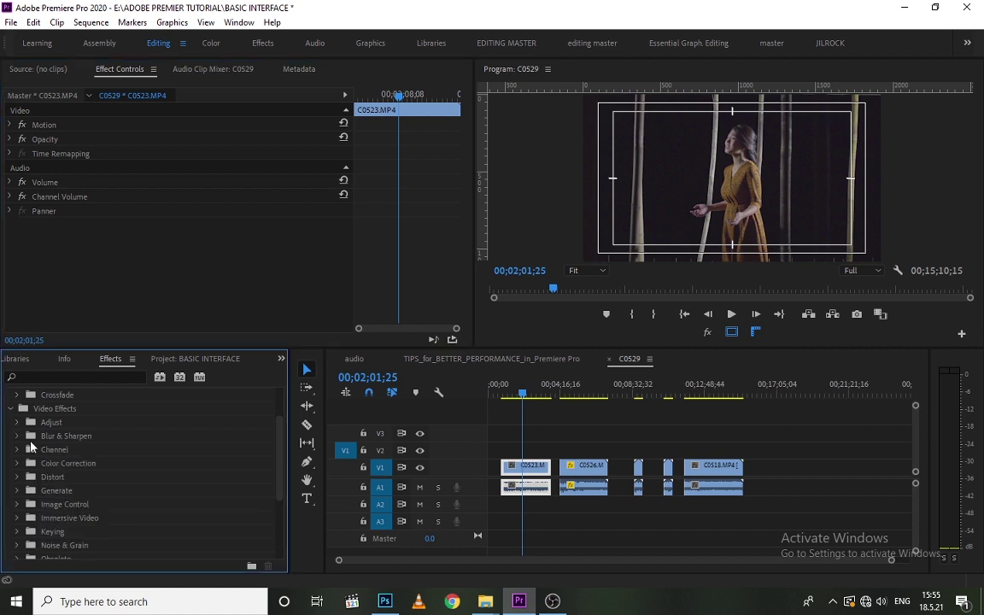
- Apply the Color Balance effect from Color Correction to the C0523.MP4 clip on V1
{"action": "scroll", "coordinate": [79, 524], "scroll_direction": "down", "scroll_amount": 1}
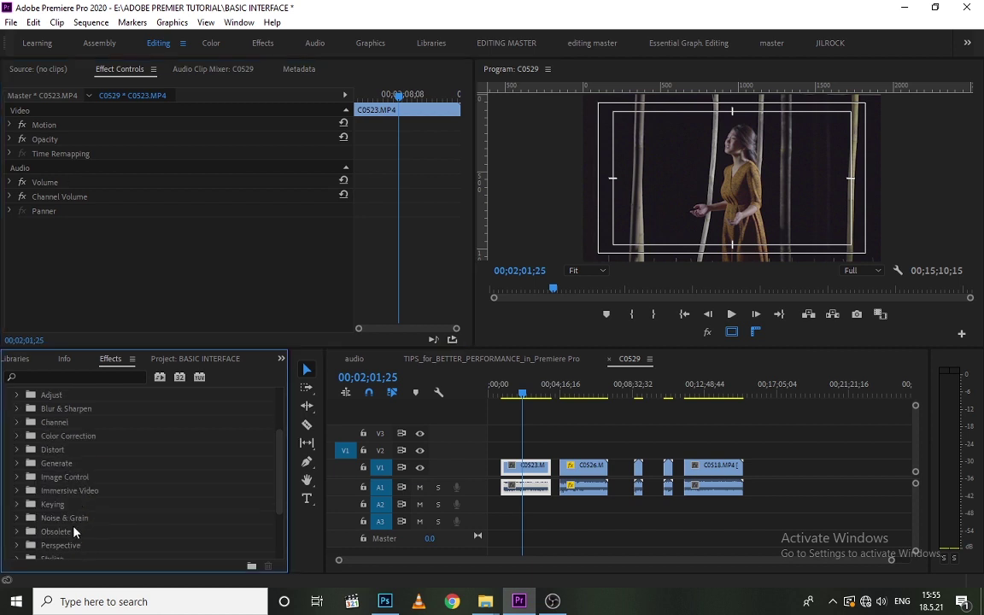
{"action": "left_click", "coordinate": [18, 435]}
{"action": "scroll", "coordinate": [100, 506], "scroll_direction": "down", "scroll_amount": 3}
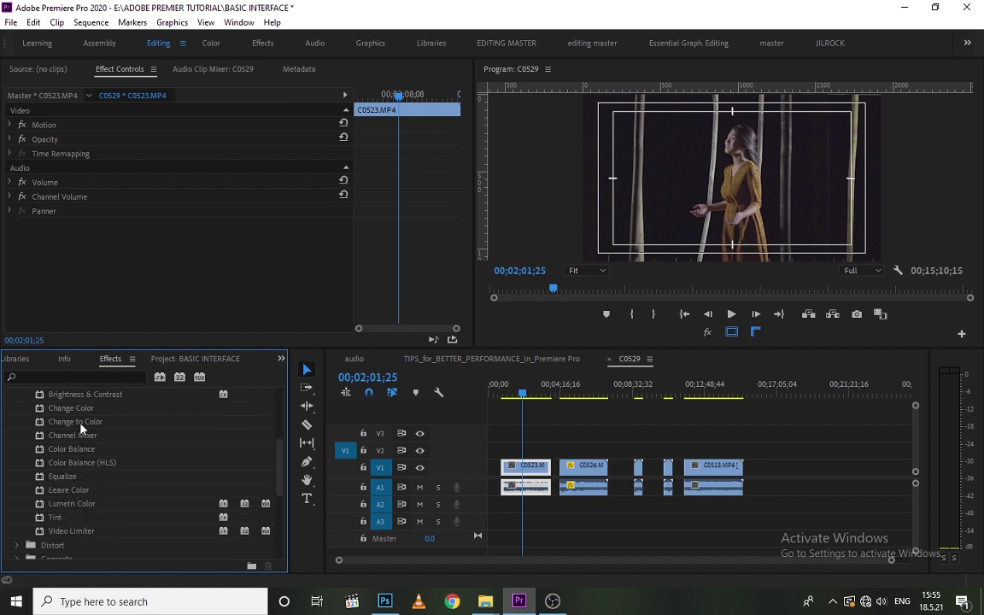
{"action": "left_click_drag", "start_coordinate": [88, 447], "coordinate": [527, 479]}
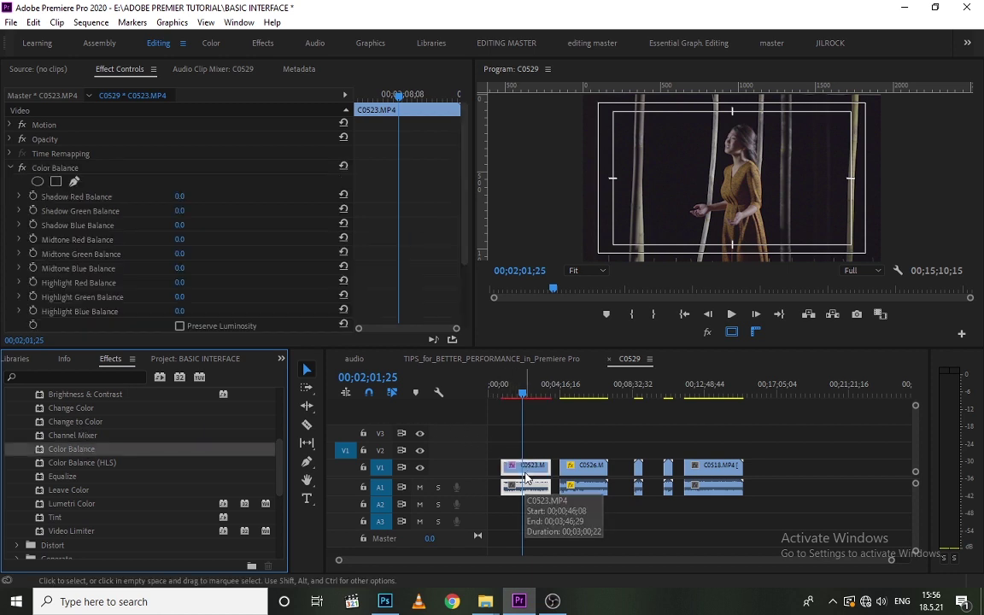
- Set Color Balance's Shadow Red Balance to 16, Shadow Green Balance to 28 and Midtone Red Balance to 1
{"action": "left_click", "coordinate": [75, 181]}
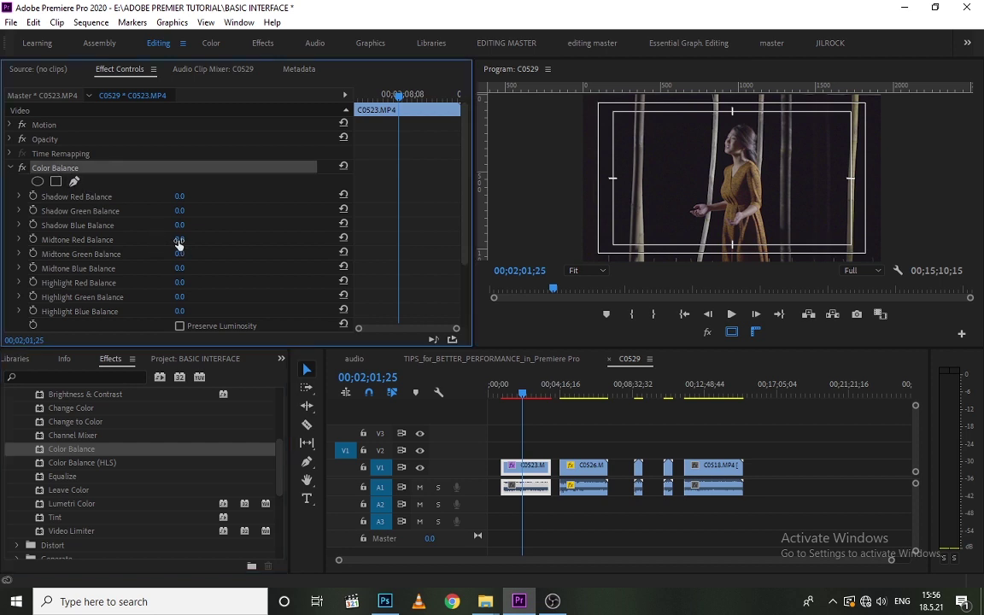
{"action": "left_click_drag", "start_coordinate": [178, 242], "coordinate": [194, 211]}
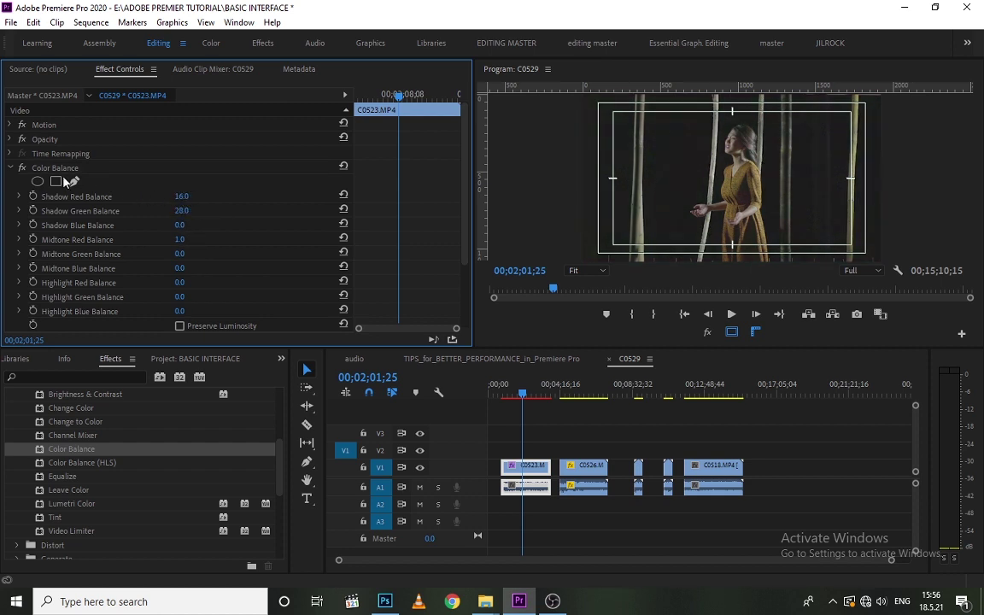
- Collapse the Color Balance effect's settings and delete the effect from the C0523.MP4 clip
{"action": "left_click", "coordinate": [10, 168]}
{"action": "left_click", "coordinate": [64, 169]}
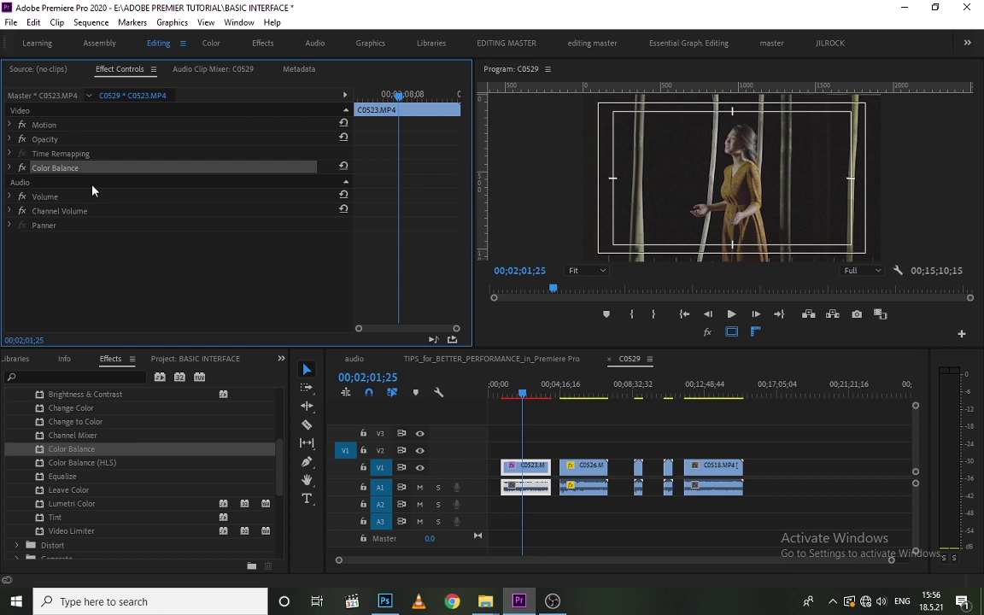
{"action": "key", "text": "Delete"}
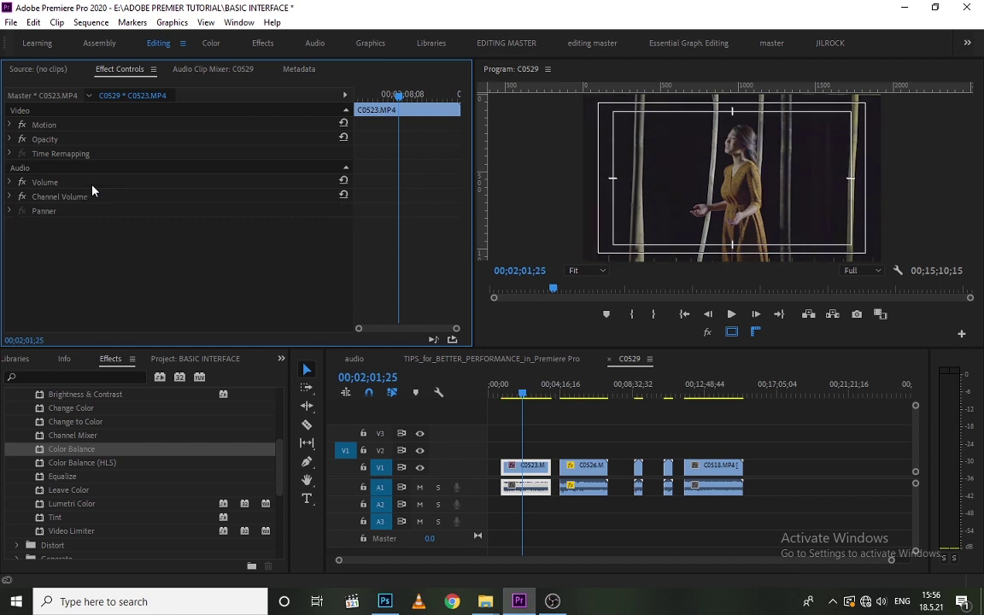
- Collapse the Color Correction, Video Effects and Audio Transitions folders in the effects library
{"action": "scroll", "coordinate": [61, 480], "scroll_direction": "up", "scroll_amount": 2}
{"action": "left_click", "coordinate": [16, 435]}
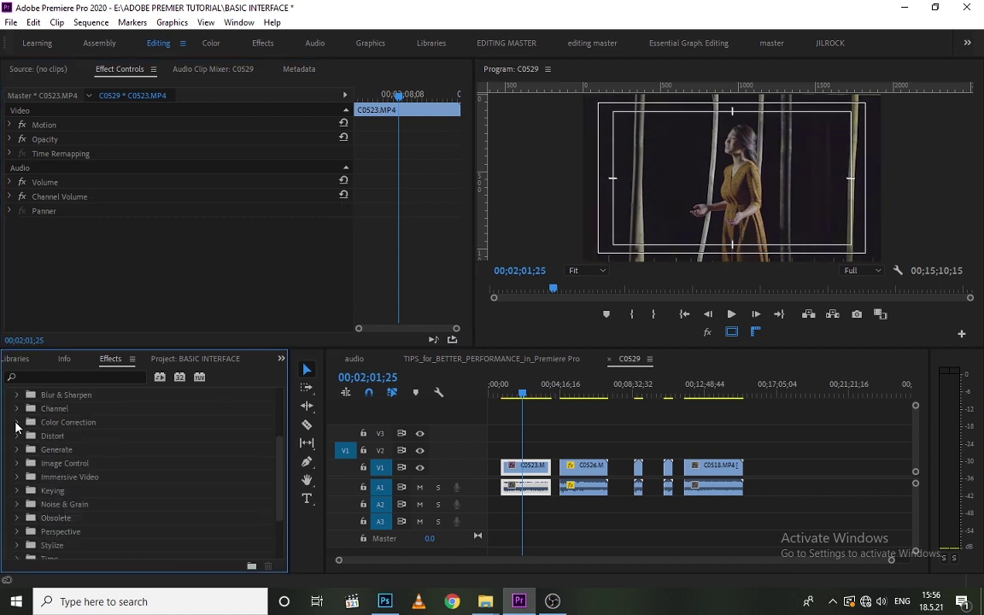
{"action": "scroll", "coordinate": [117, 495], "scroll_direction": "down", "scroll_amount": 1}
{"action": "scroll", "coordinate": [115, 494], "scroll_direction": "up", "scroll_amount": 3}
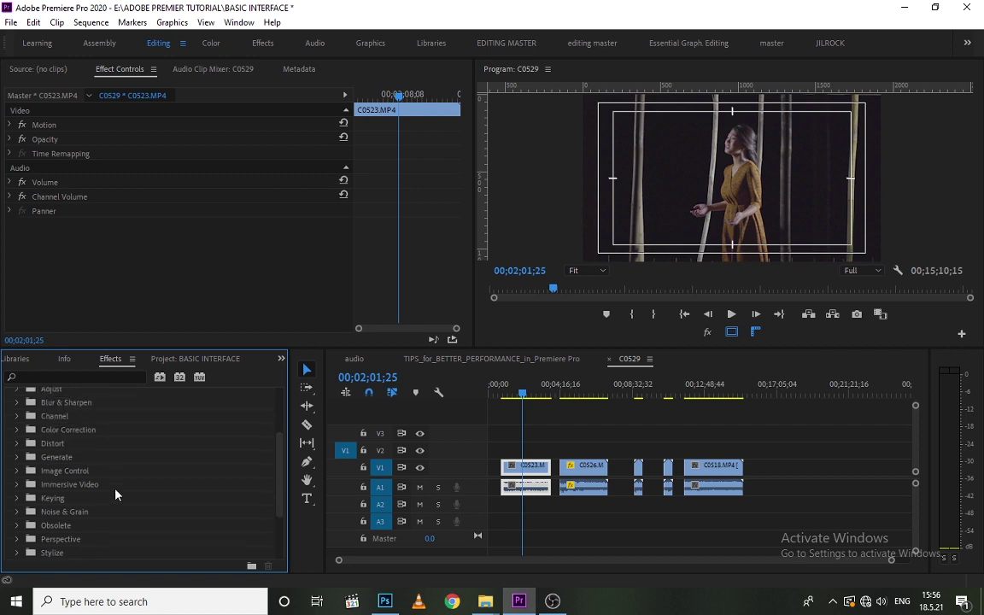
{"action": "left_click", "coordinate": [10, 463]}
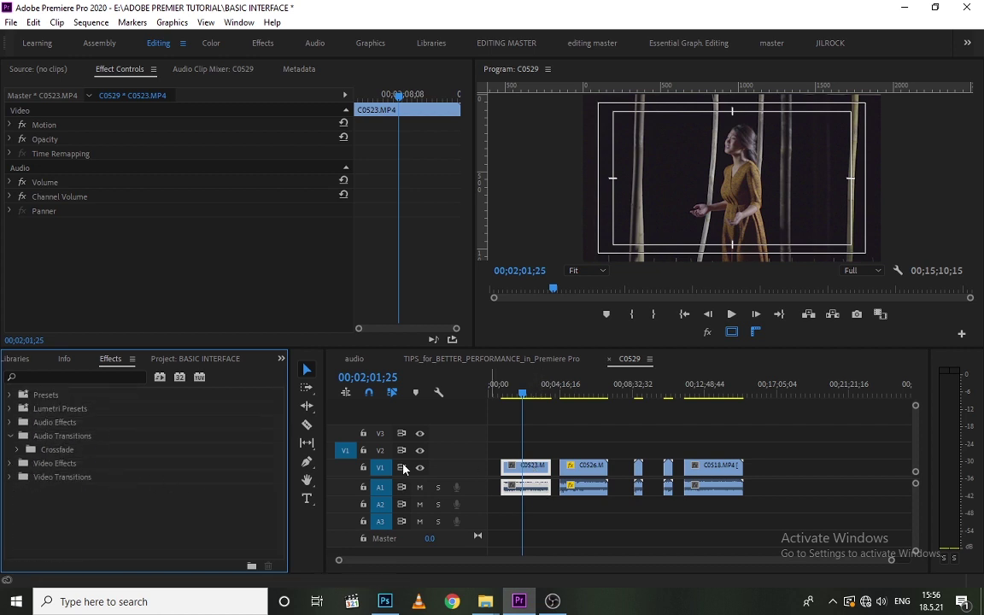
{"action": "left_click", "coordinate": [10, 436]}
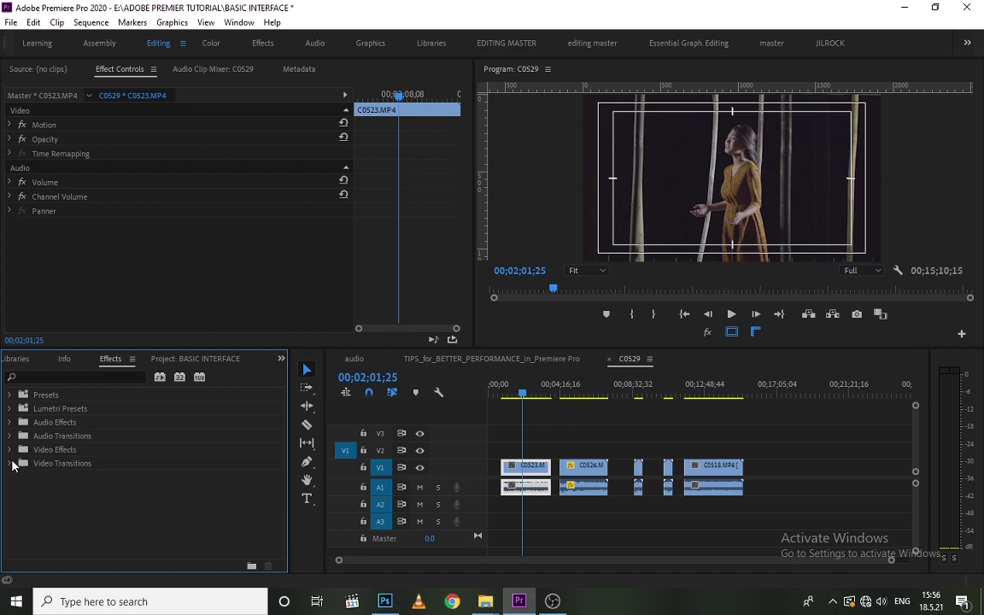
- Expand the Video Transitions folder and its Dissolve subfolder in the effects library
{"action": "left_click", "coordinate": [10, 463]}
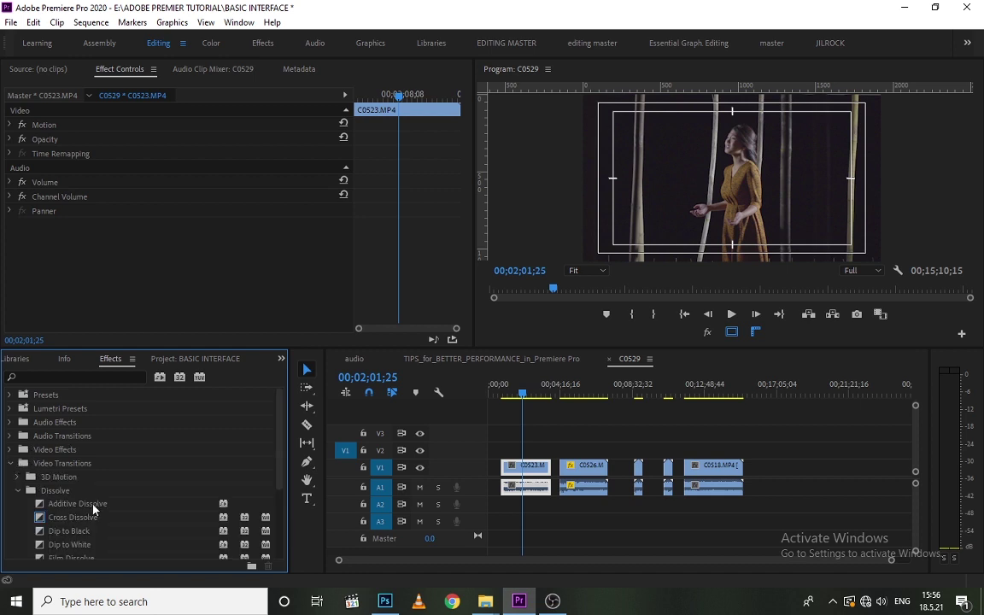
{"action": "scroll", "coordinate": [94, 510], "scroll_direction": "down", "scroll_amount": 2}
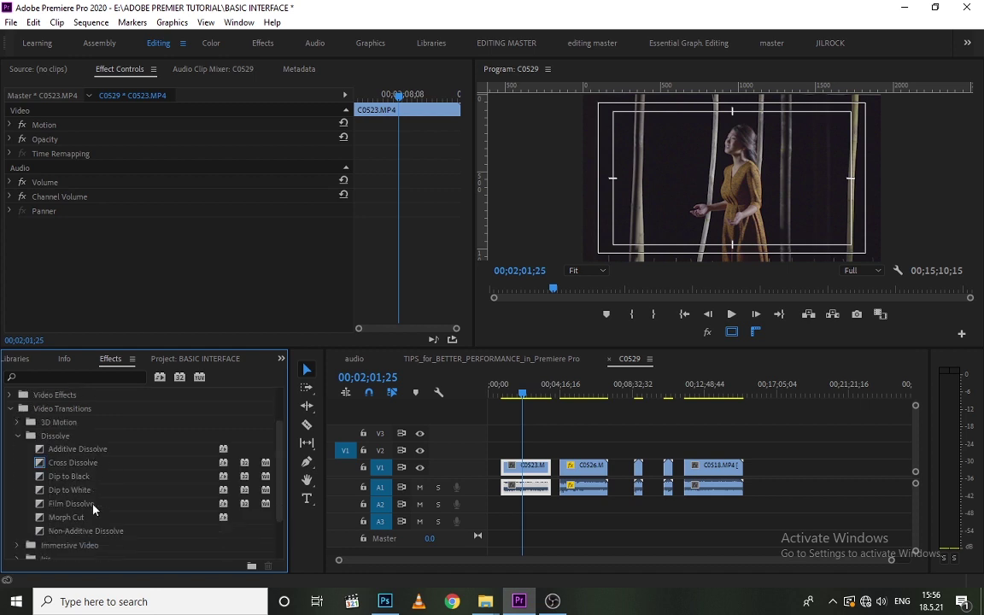
{"action": "left_click", "coordinate": [18, 436]}
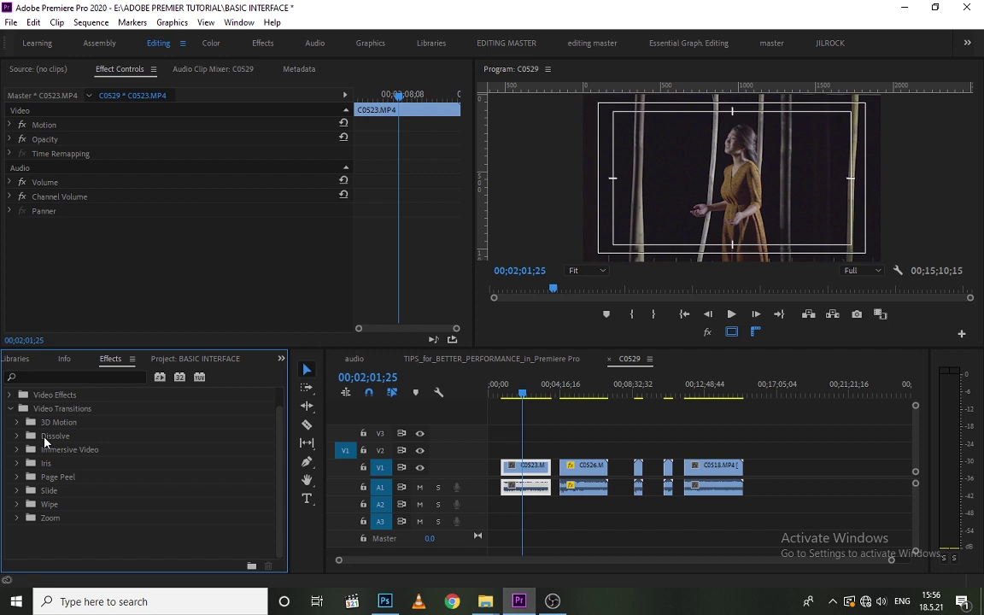
{"action": "left_click", "coordinate": [45, 437]}
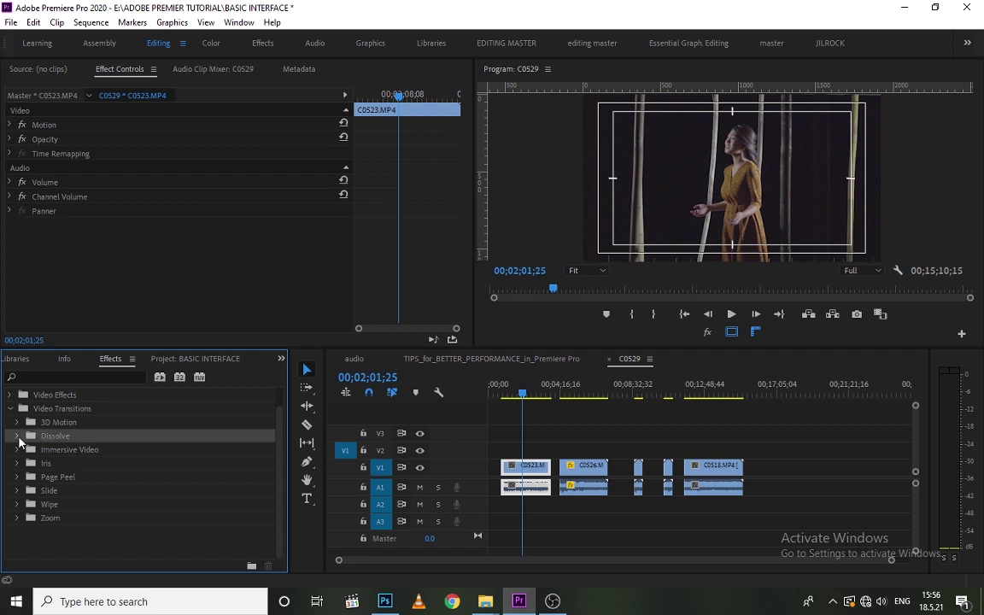
{"action": "left_click", "coordinate": [18, 436]}
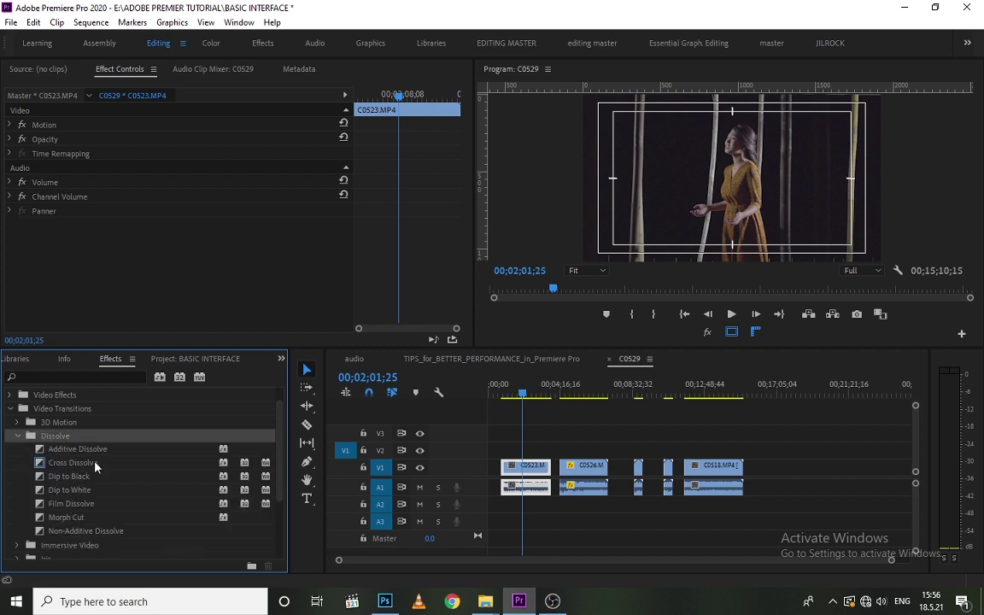
- Move the C0526.MP4 clip on V1 so it starts directly at the end of C0523.MP4
{"action": "left_click", "coordinate": [560, 419]}
{"action": "left_click", "coordinate": [561, 389]}
{"action": "left_click_drag", "start_coordinate": [571, 466], "coordinate": [567, 466]}
{"action": "left_click", "coordinate": [607, 439]}
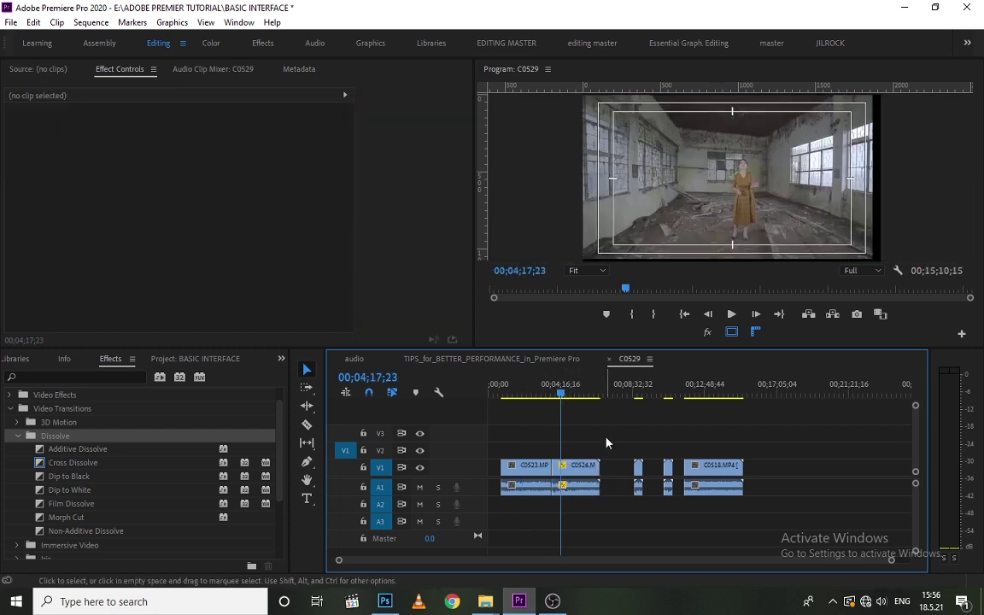
- Play the sequence across the cut between C0523.MP4 and C0526.MP4, starting shortly before the cut
{"action": "key", "text": "="}
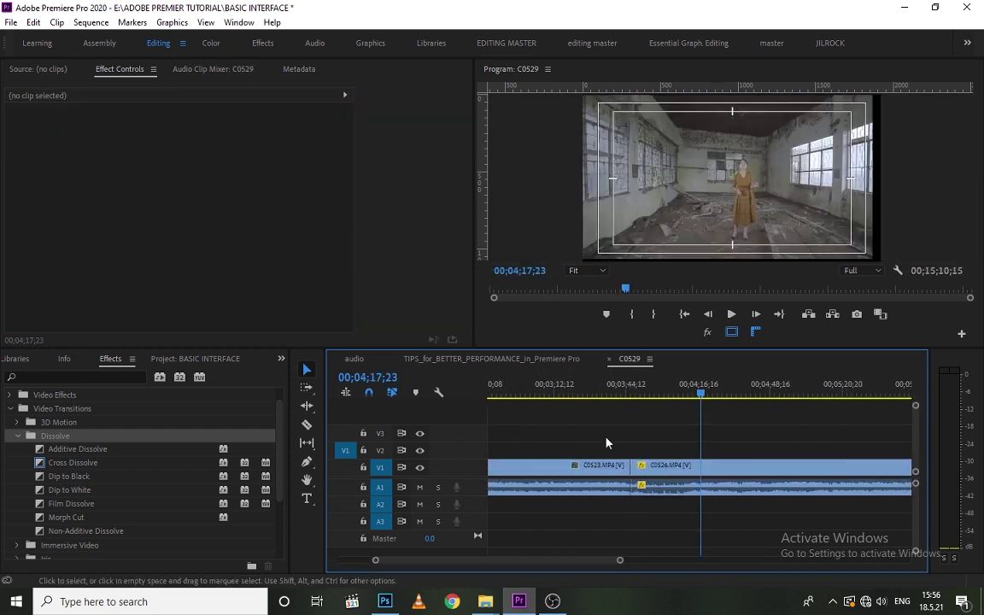
{"action": "left_click", "coordinate": [620, 394]}
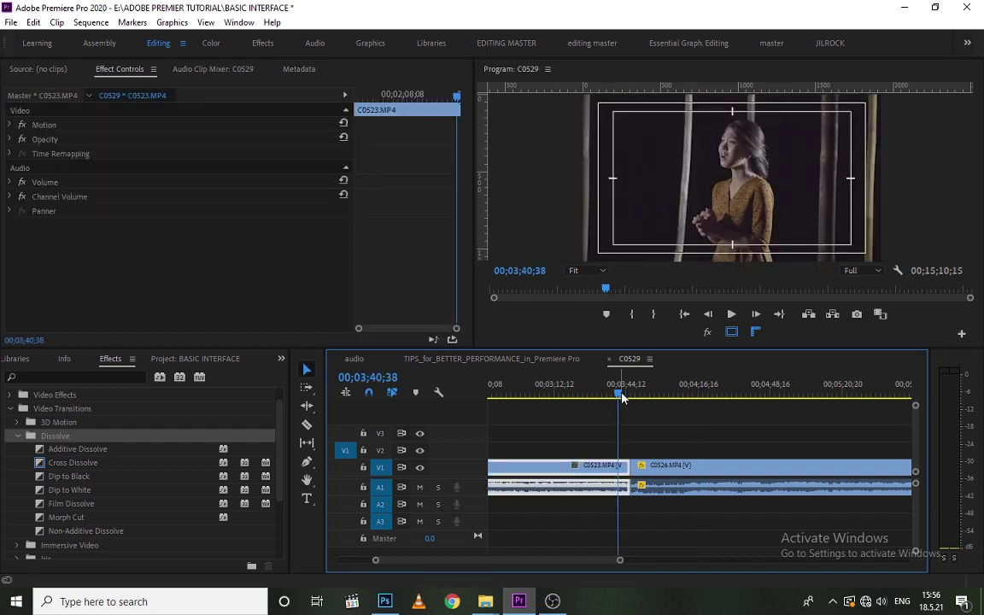
{"action": "mouse_move", "coordinate": [622, 397]}
{"action": "left_mouse_down"}
{"action": "mouse_move", "coordinate": [639, 401]}
{"action": "mouse_move", "coordinate": [628, 401]}
{"action": "left_mouse_up"}
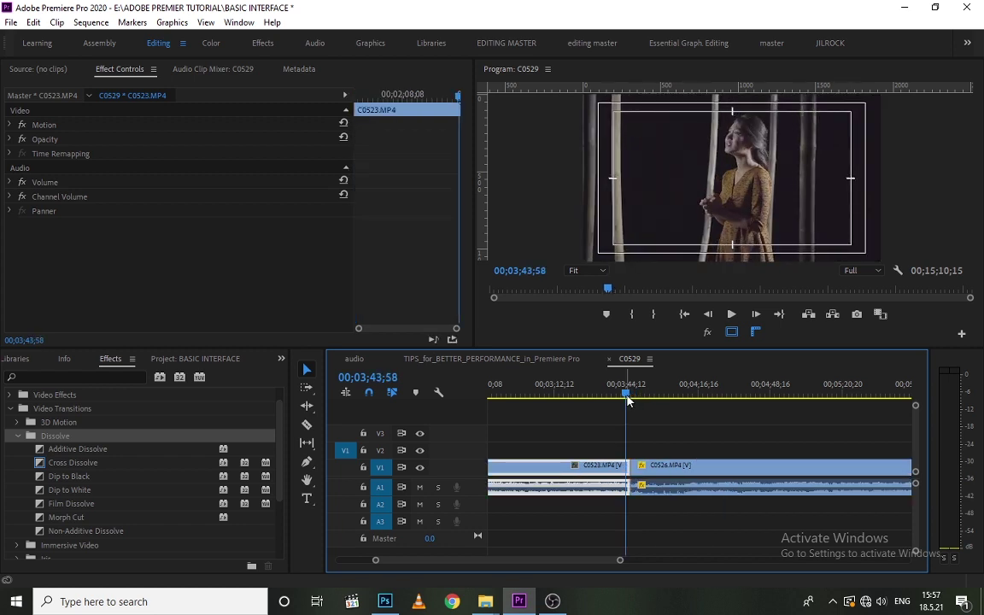
{"action": "key", "text": "space"}
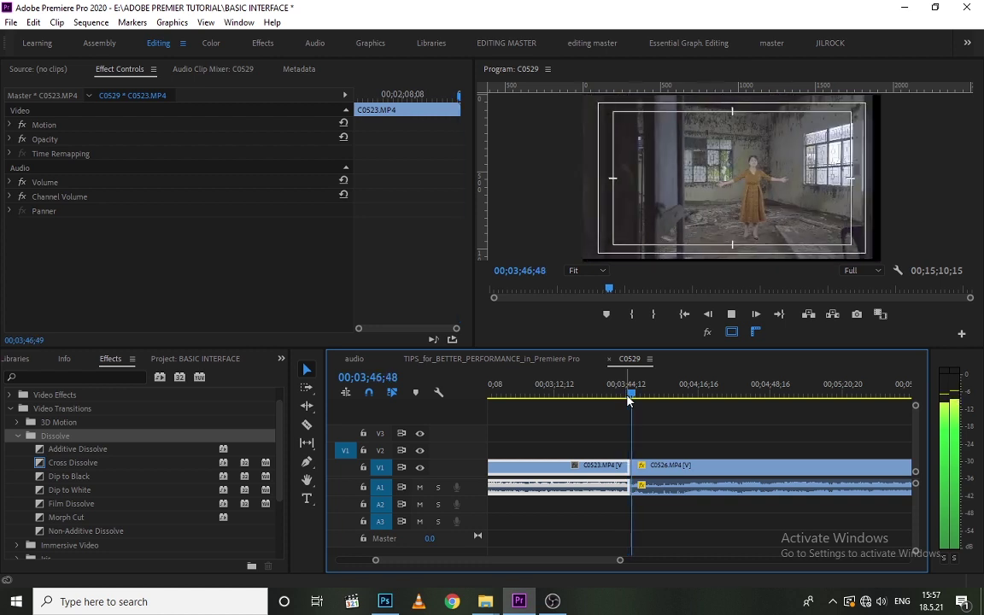
{"action": "key", "text": "space"}
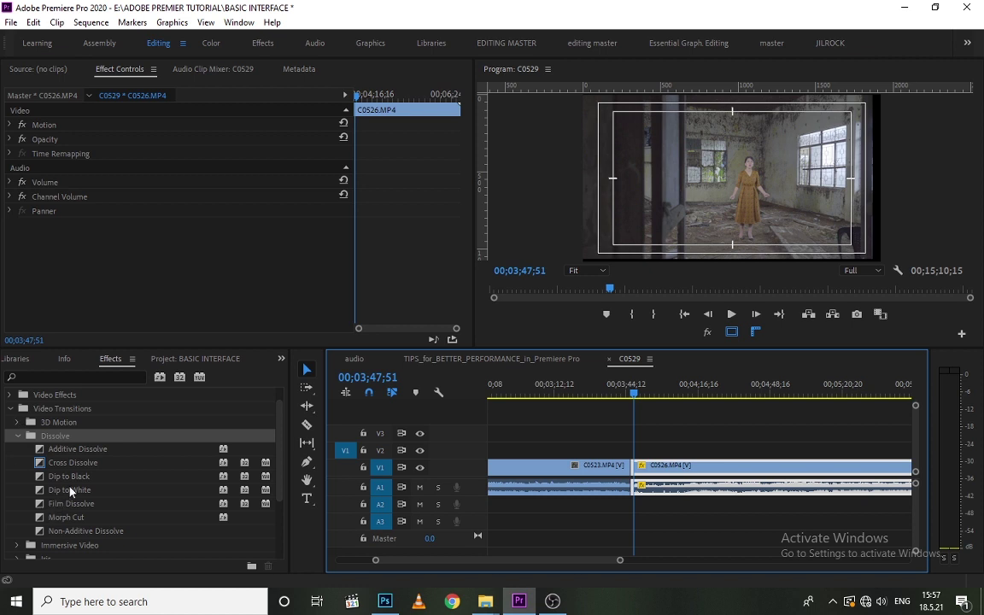
- Apply the Cross Dissolve transition to the cut between C0523.MP4 and C0526.MP4 on V1
{"action": "left_click_drag", "start_coordinate": [74, 466], "coordinate": [635, 467]}
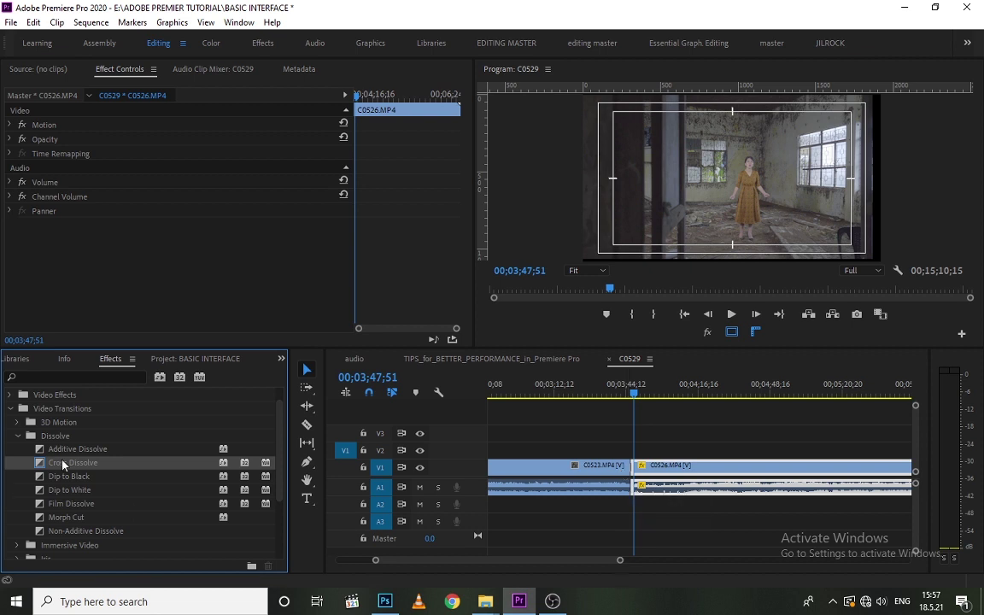
{"action": "key", "text": "equal"}
{"action": "key", "text": "equal"}
{"action": "key", "text": "equal"}
{"action": "key", "text": "equal"}
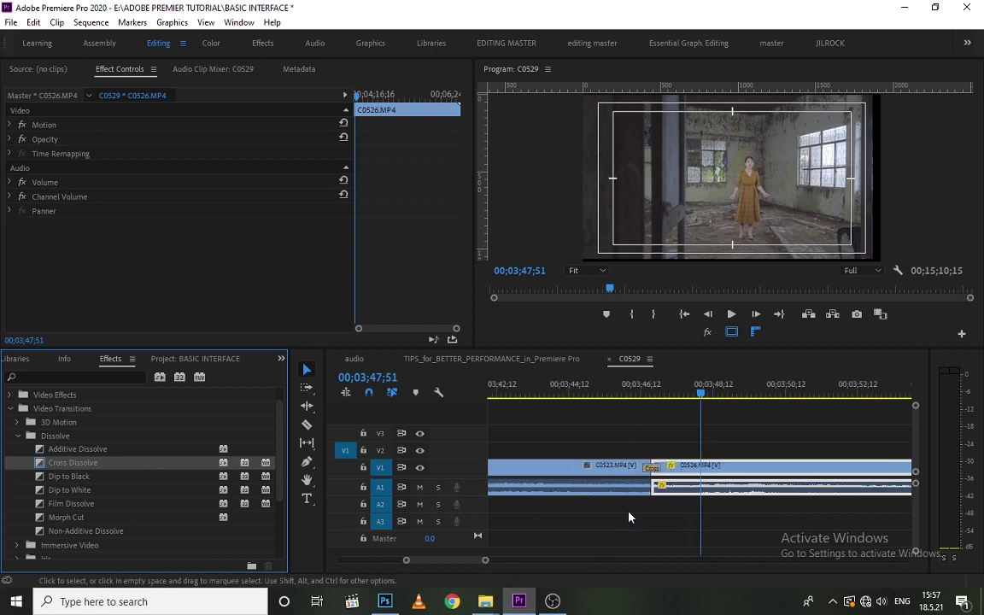
- Examine the Cross Dissolve and its settings, and place the playhead on its midpoint at 00;03;46;30
{"action": "left_click", "coordinate": [600, 394]}
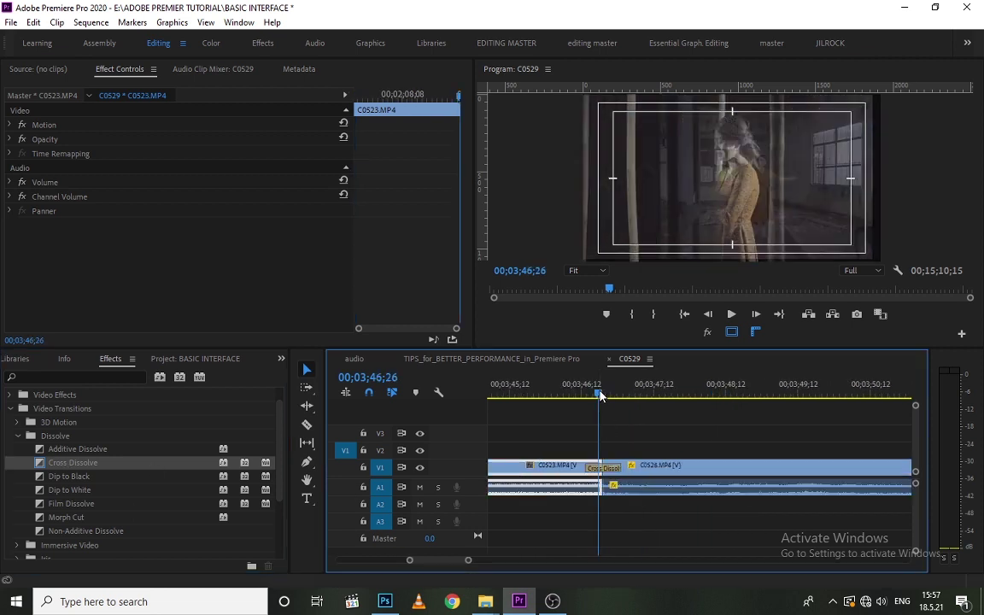
{"action": "key", "text": "equal"}
{"action": "key", "text": "equal"}
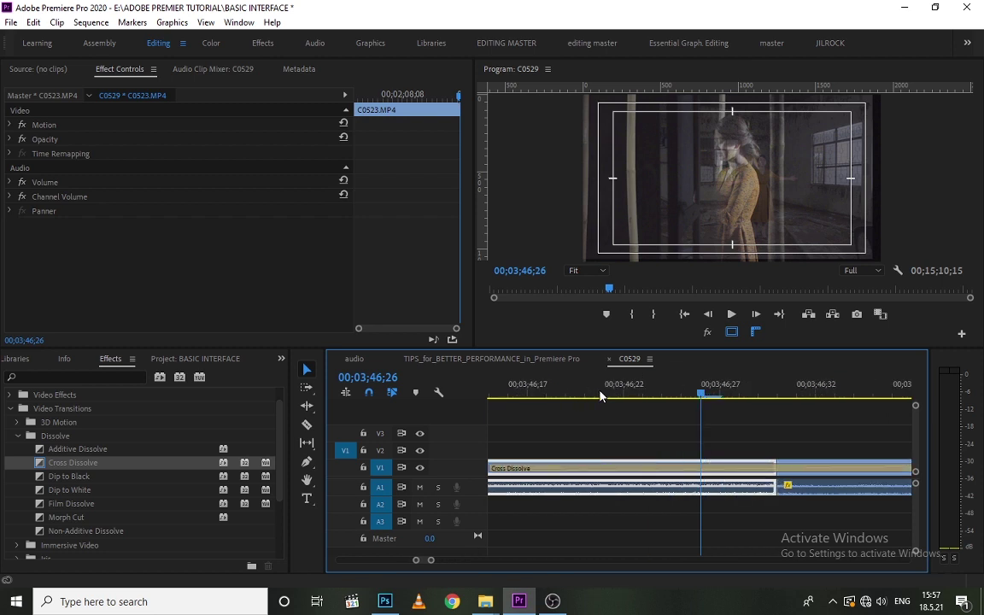
{"action": "key", "text": "minus"}
{"action": "key", "text": "minus"}
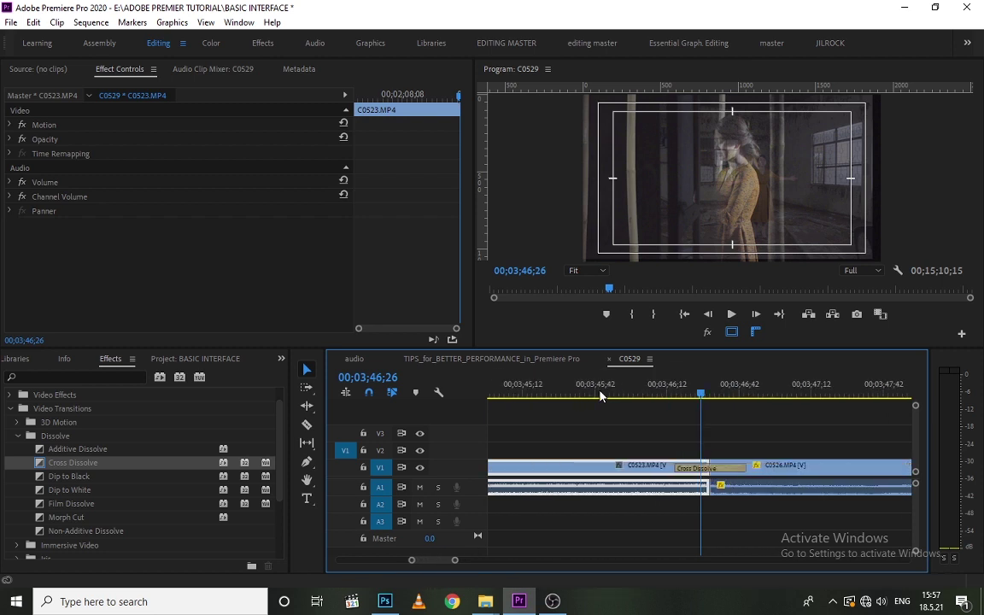
{"action": "left_click", "coordinate": [622, 437]}
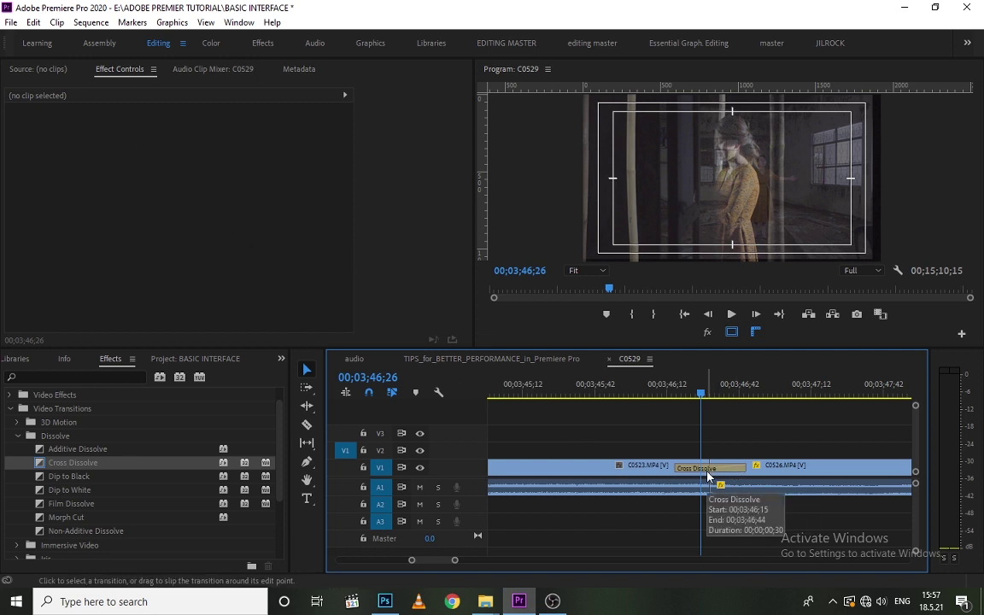
{"action": "left_click", "coordinate": [707, 476]}
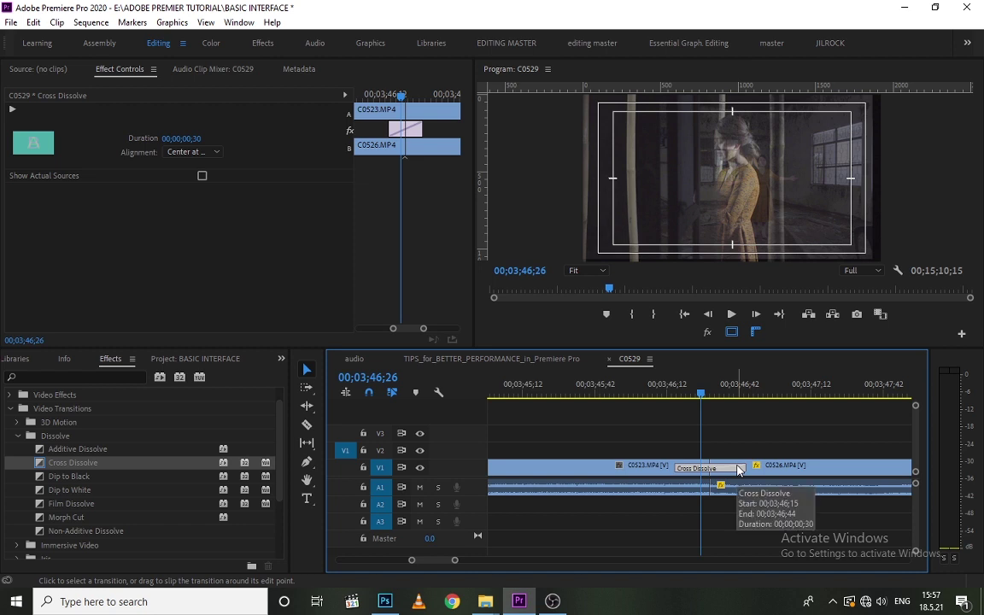
{"action": "left_click", "coordinate": [717, 445]}
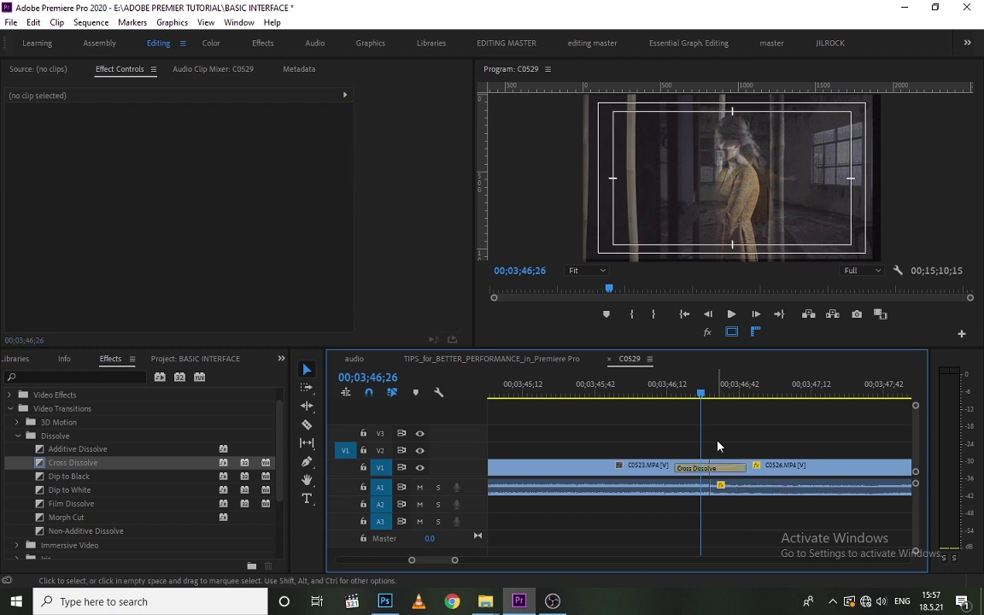
{"action": "left_click", "coordinate": [706, 394]}
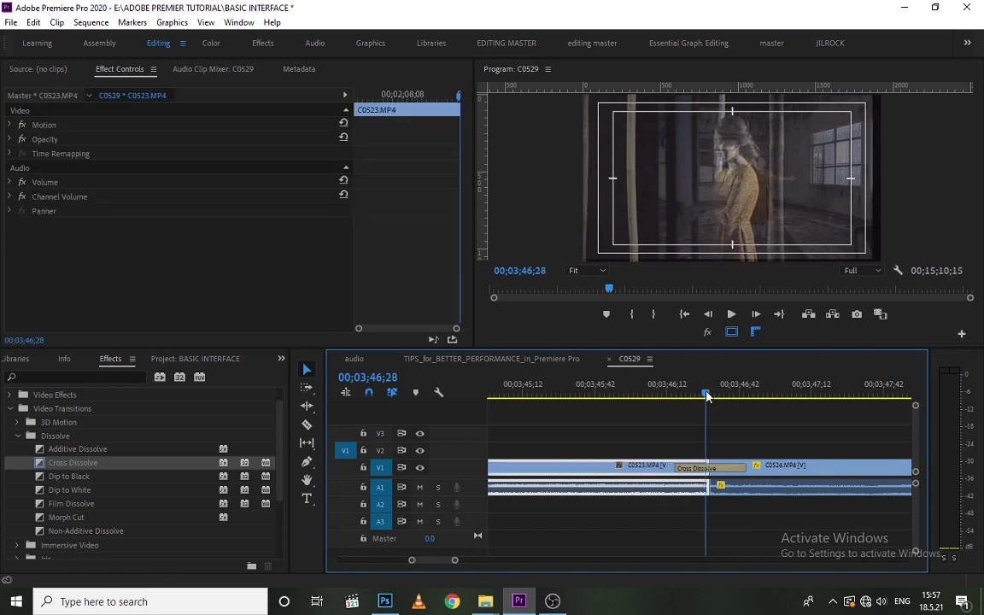
{"action": "left_click_drag", "start_coordinate": [706, 393], "coordinate": [711, 396]}
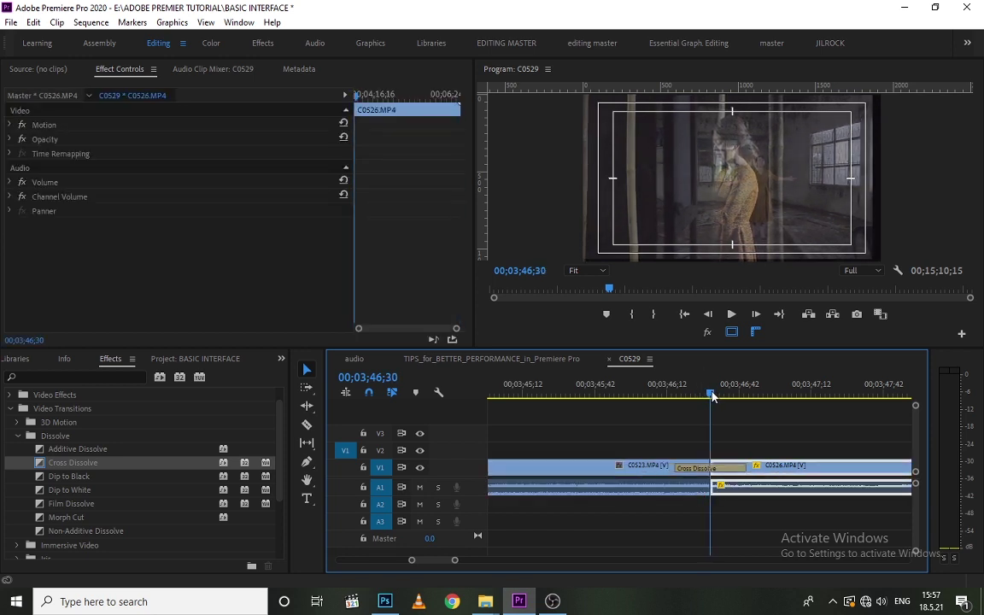
{"action": "left_click", "coordinate": [720, 442]}
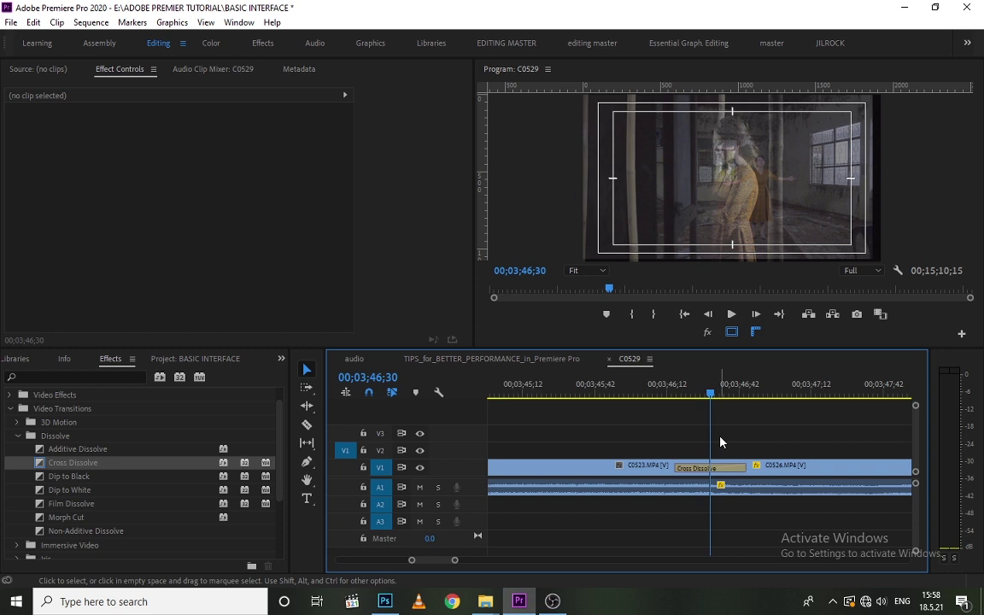
{"action": "key", "text": "equal"}
{"action": "key", "text": "equal"}
{"action": "key", "text": "equal"}
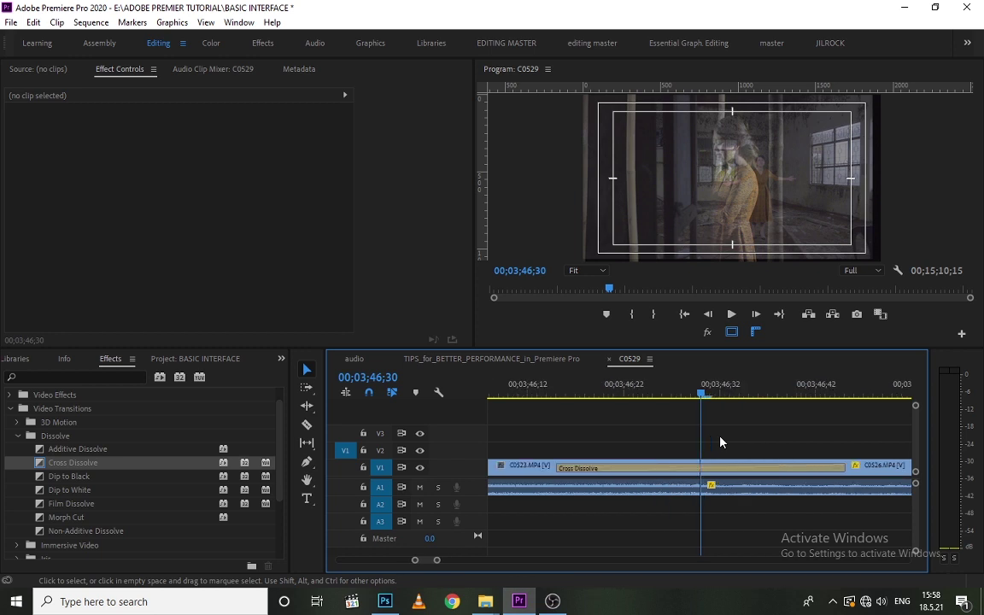
{"action": "key", "text": "minus"}
{"action": "key", "text": "minus"}
{"action": "key", "text": "minus"}
{"action": "key", "text": "minus"}
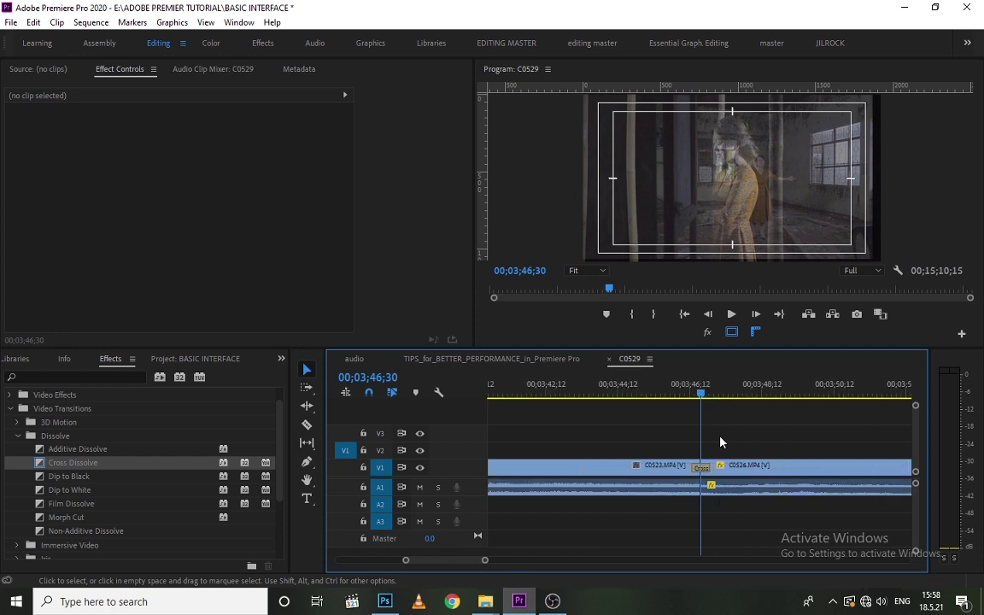
{"action": "key", "text": "equal"}
{"action": "key", "text": "equal"}
{"action": "key", "text": "equal"}
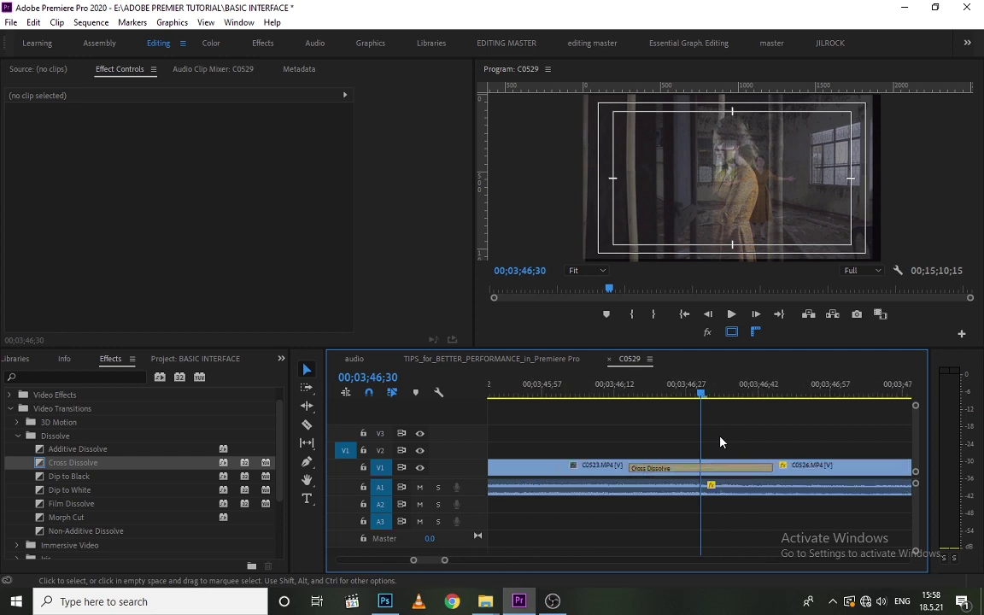
{"action": "key", "text": "equal"}
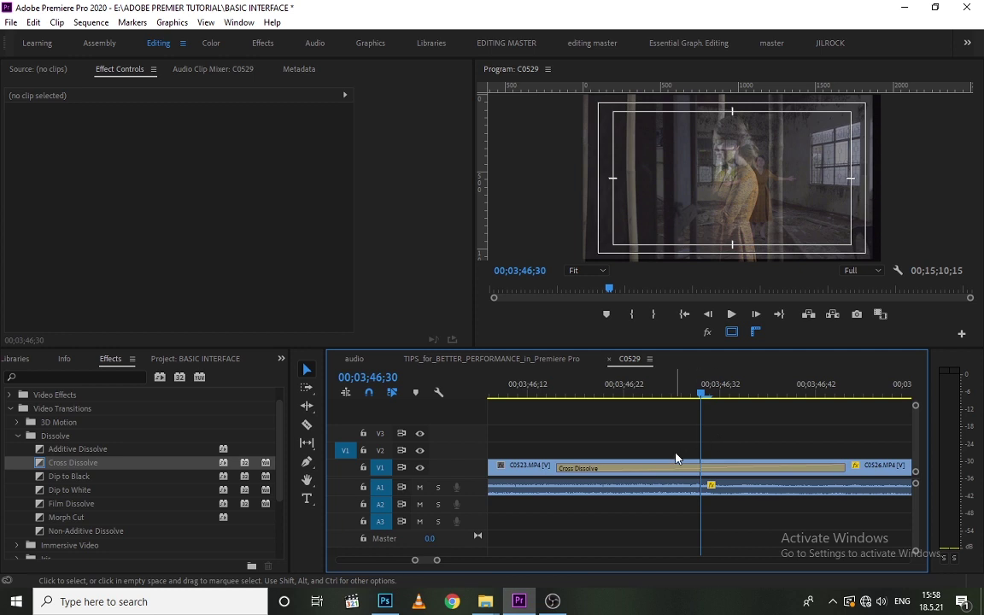
- Extend the end of the Cross Dissolve in its effect controls to a duration of 00;00;01;00
{"action": "left_click", "coordinate": [641, 469]}
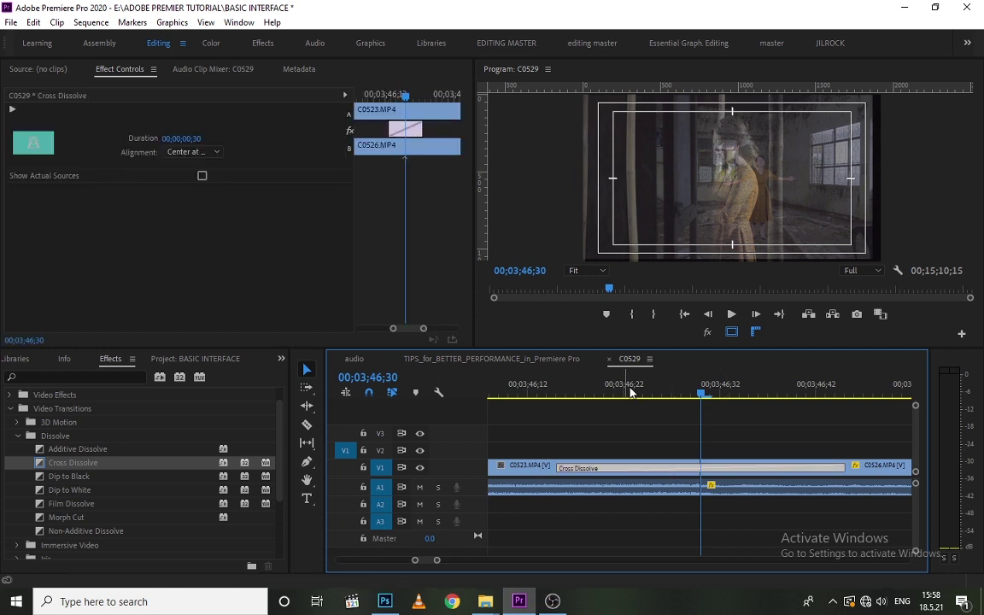
{"action": "key", "text": "minus"}
{"action": "key", "text": "minus"}
{"action": "key", "text": "minus"}
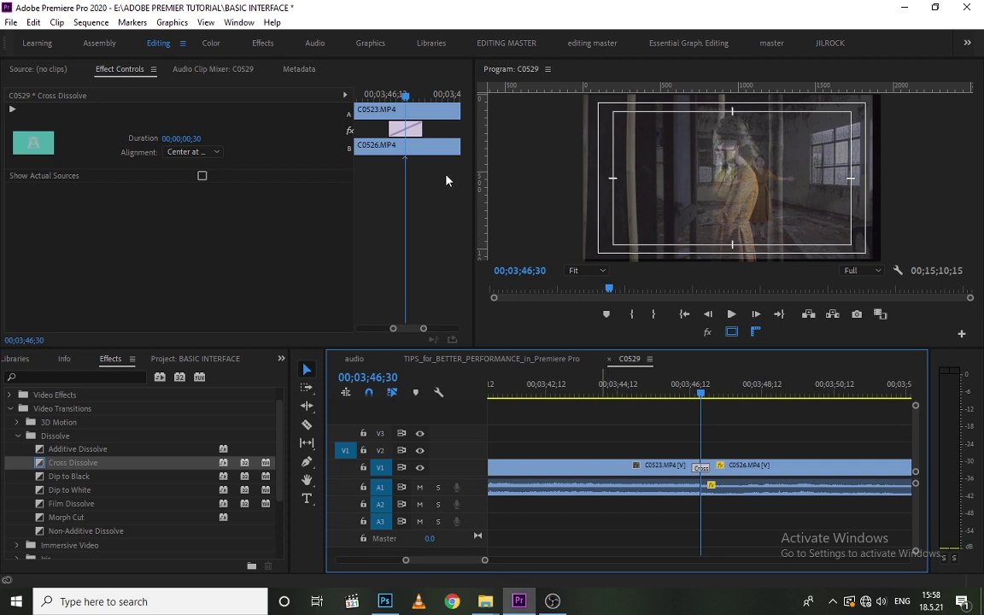
{"action": "left_click_drag", "start_coordinate": [419, 127], "coordinate": [460, 126]}
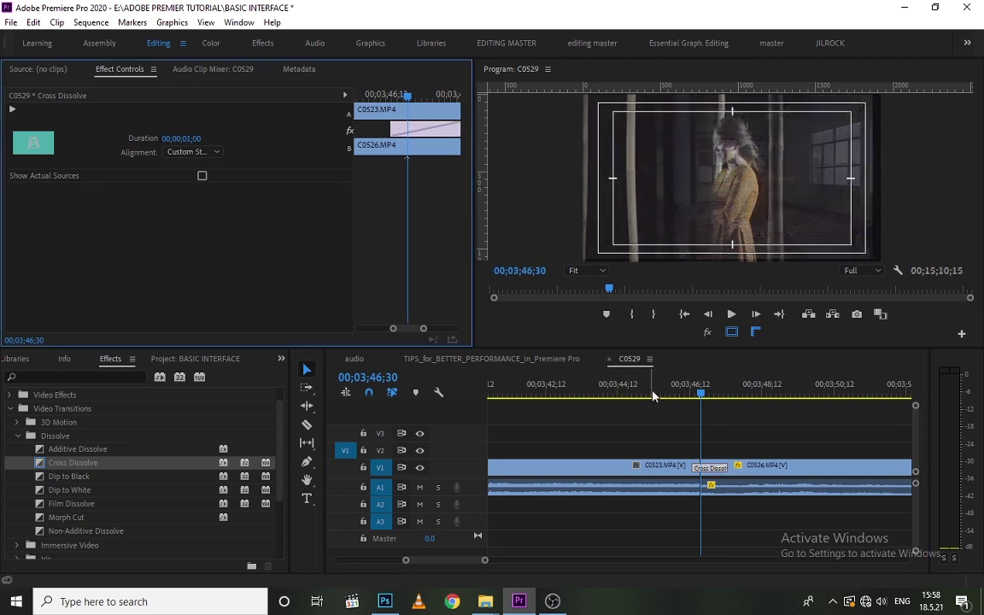
- Play the extended Cross Dissolve from about 00;03;44;22 until just past the transition
{"action": "left_click_drag", "start_coordinate": [653, 395], "coordinate": [621, 394]}
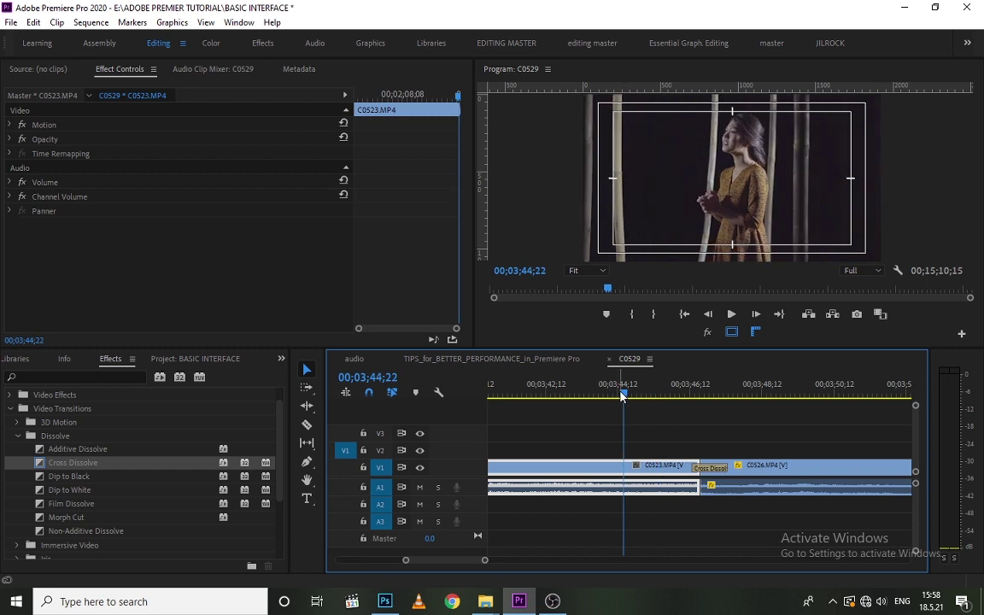
{"action": "key", "text": "space"}
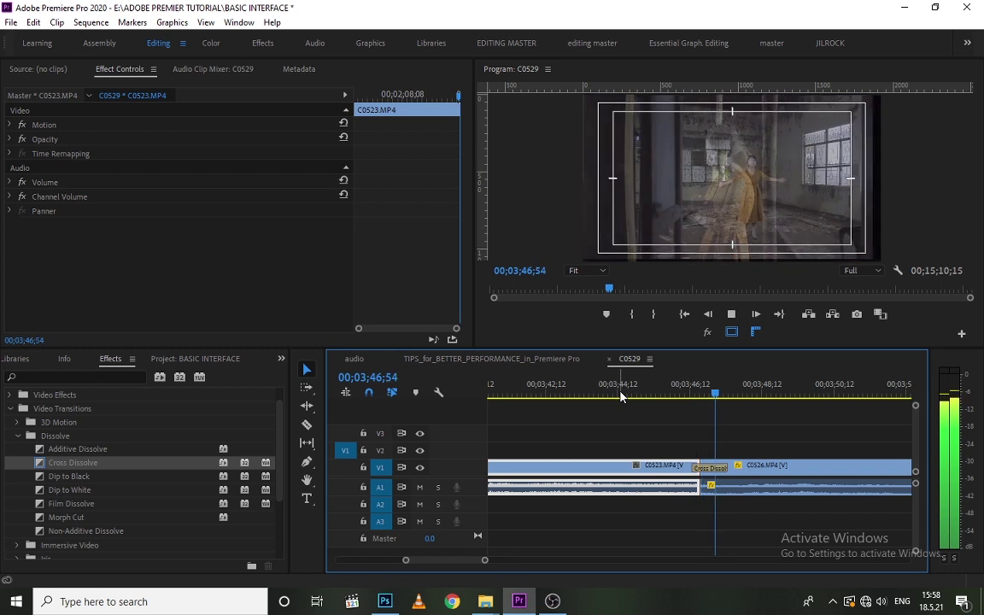
{"action": "key", "text": "space"}
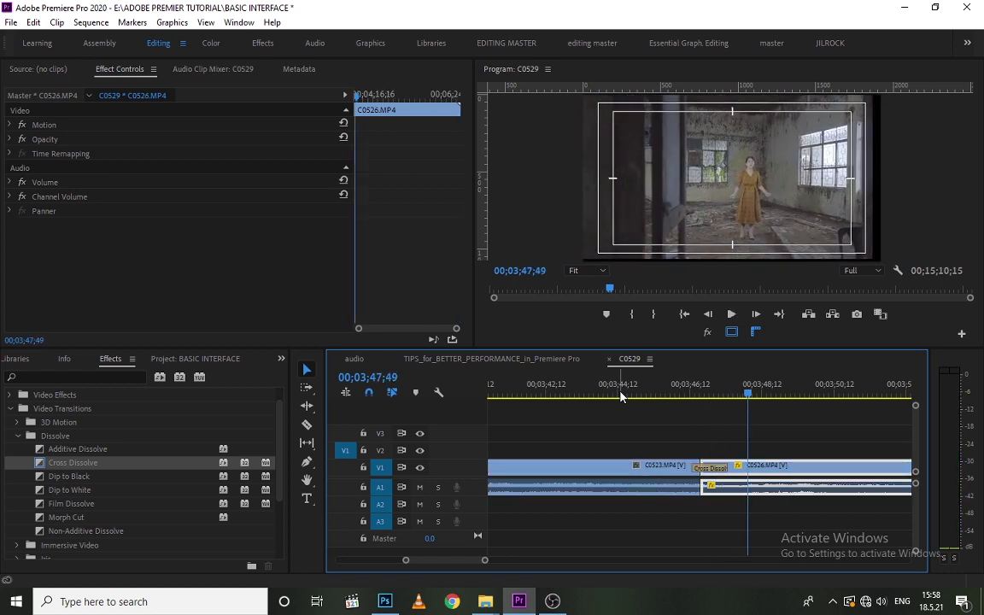
- Delete the Cross Dissolve from the cut on V1 and collapse the Dissolve folder in the effects library
{"action": "left_click", "coordinate": [710, 469]}
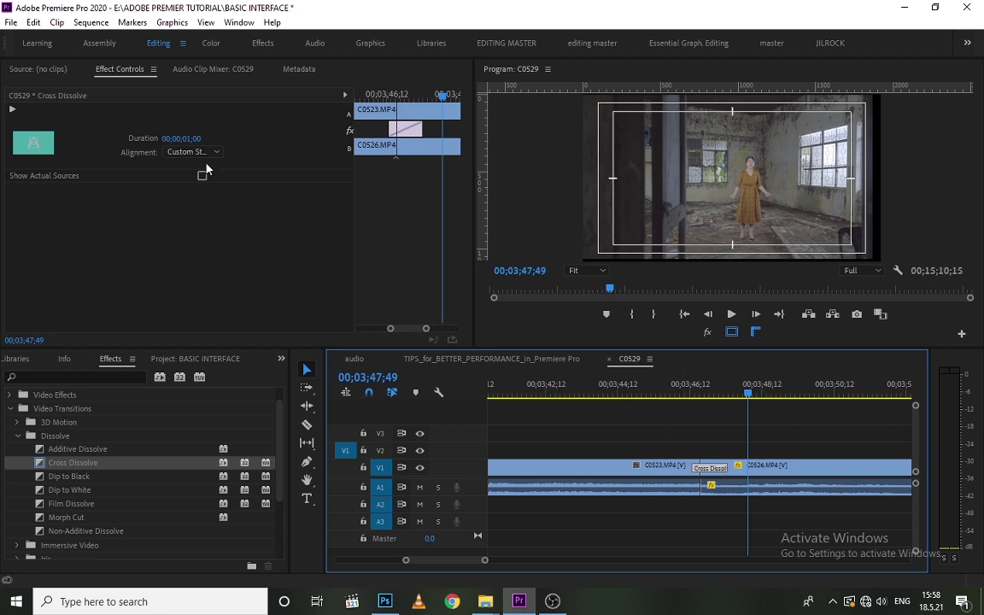
{"action": "left_click", "coordinate": [726, 455]}
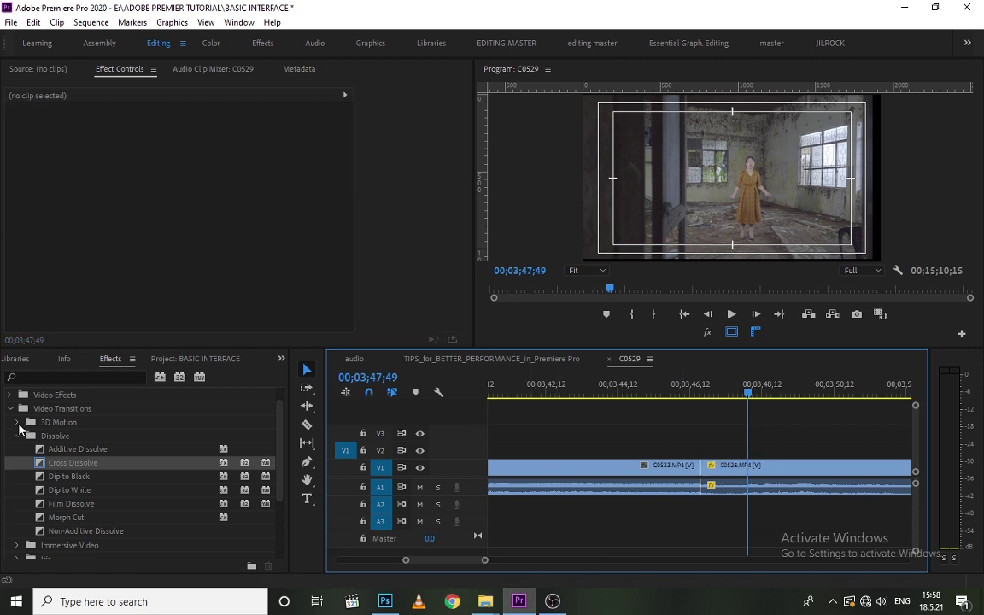
{"action": "left_click", "coordinate": [17, 435]}
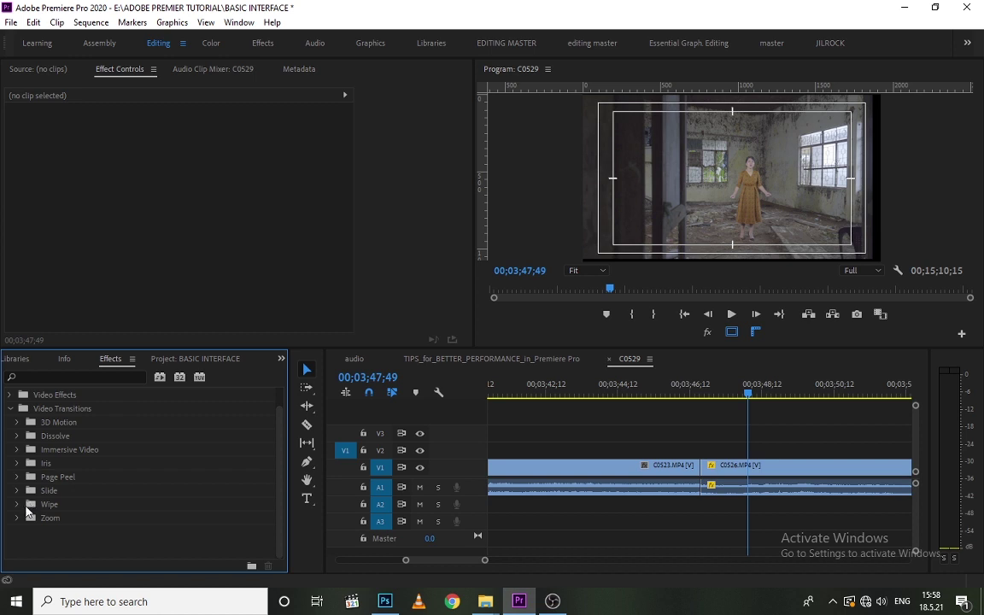
- Look through the Wipe transitions in the effects library, and collapse the Wipe folder
{"action": "left_click", "coordinate": [17, 505]}
{"action": "scroll", "coordinate": [90, 536], "scroll_direction": "down", "scroll_amount": 3}
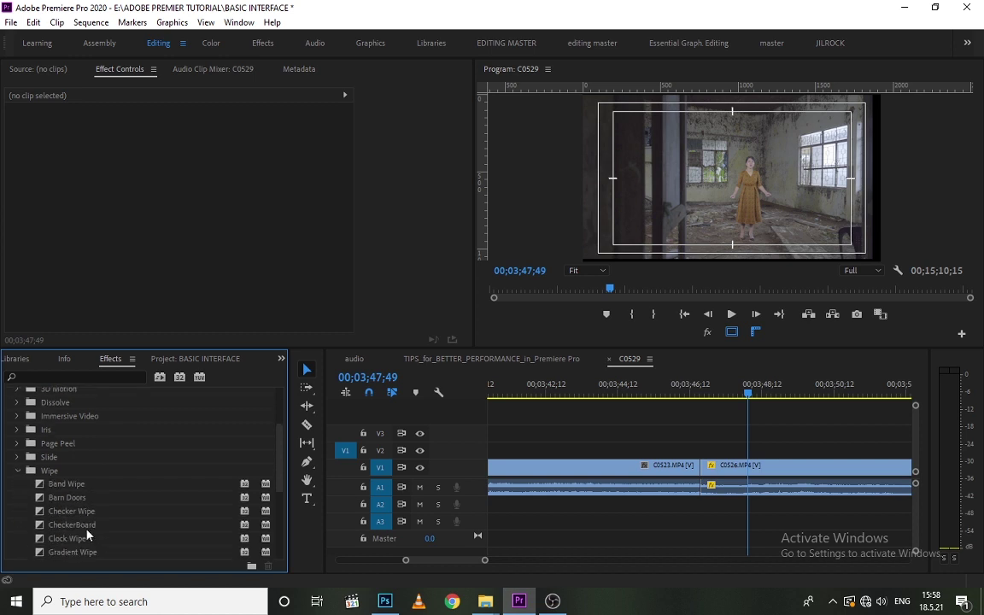
{"action": "scroll", "coordinate": [73, 513], "scroll_direction": "down", "scroll_amount": 2}
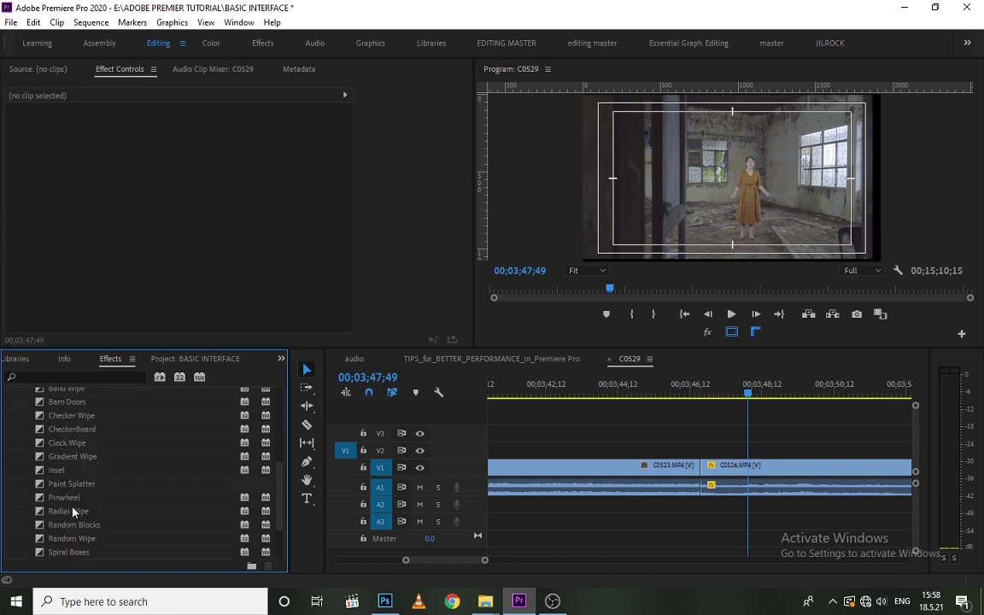
{"action": "scroll", "coordinate": [64, 511], "scroll_direction": "up", "scroll_amount": 5}
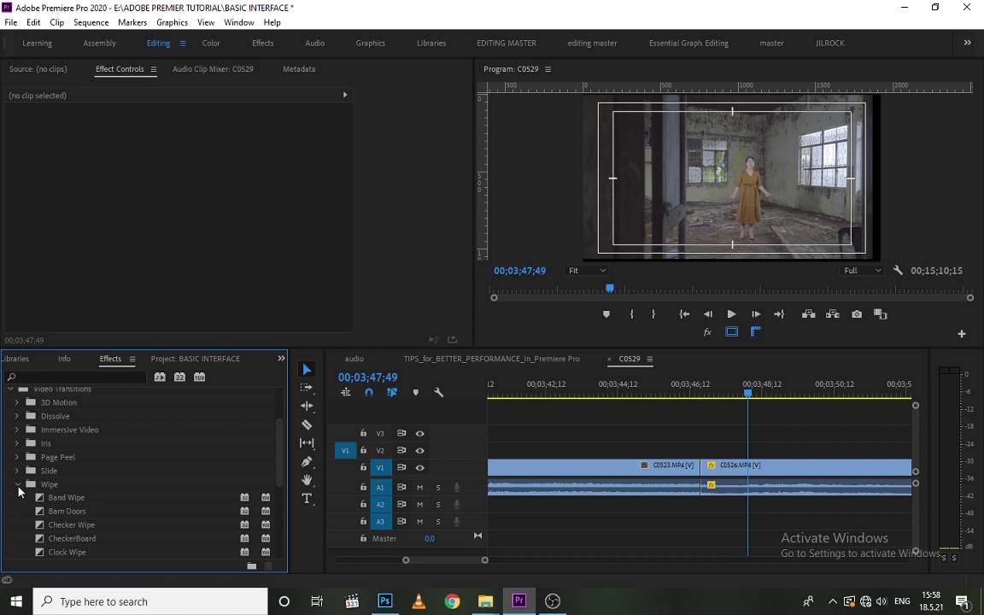
{"action": "left_click", "coordinate": [17, 485]}
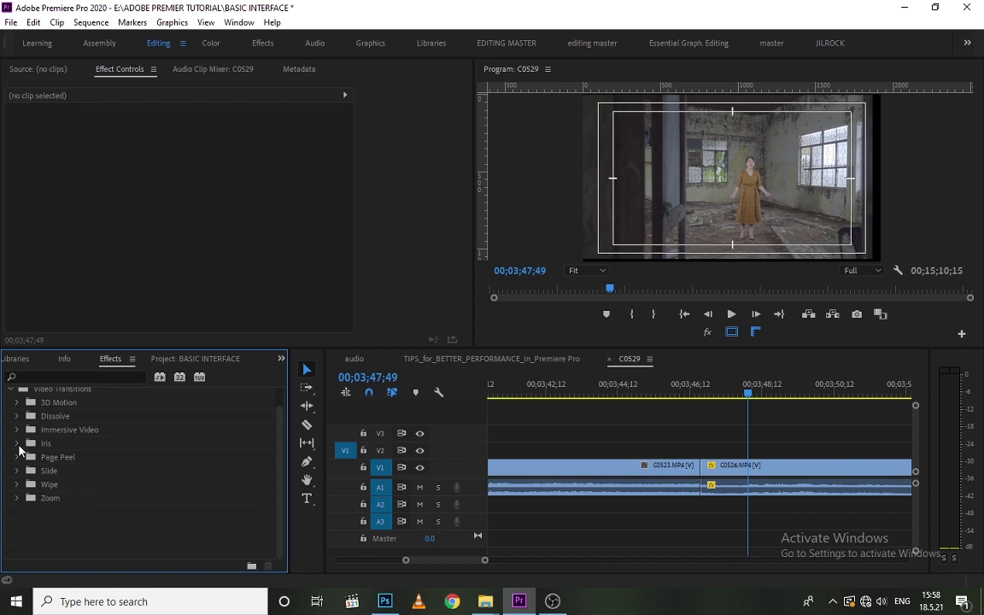
{"action": "scroll", "coordinate": [23, 457], "scroll_direction": "up", "scroll_amount": 2}
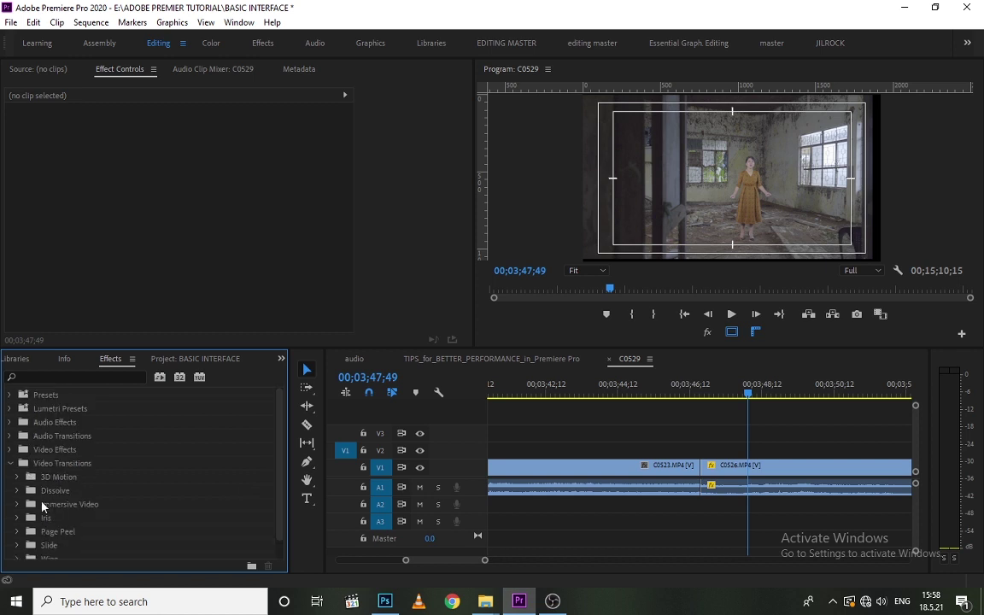
{"action": "scroll", "coordinate": [36, 504], "scroll_direction": "down", "scroll_amount": 1}
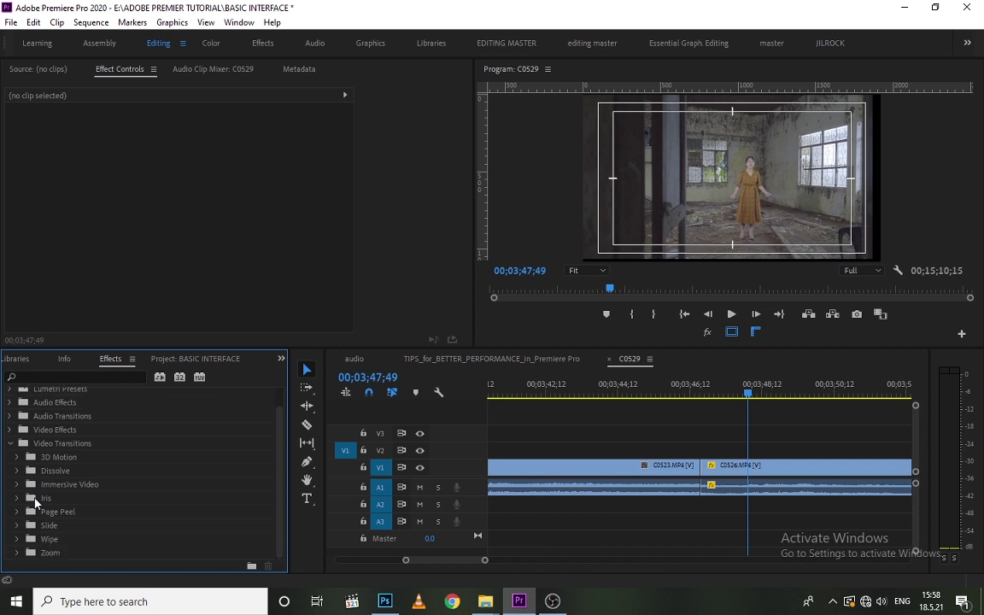
- Apply the Crop effect from the Transform video effects to C0526.MP4 on V1, and move the playhead to 00;03;47;54
{"action": "left_click", "coordinate": [10, 430]}
{"action": "scroll", "coordinate": [62, 510], "scroll_direction": "down", "scroll_amount": 4}
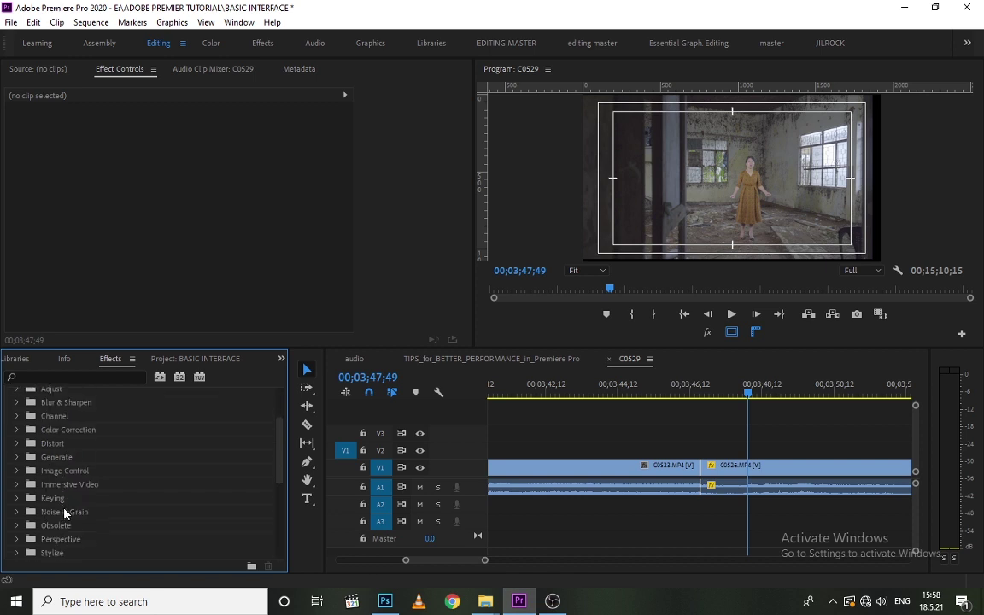
{"action": "scroll", "coordinate": [86, 516], "scroll_direction": "down", "scroll_amount": 1}
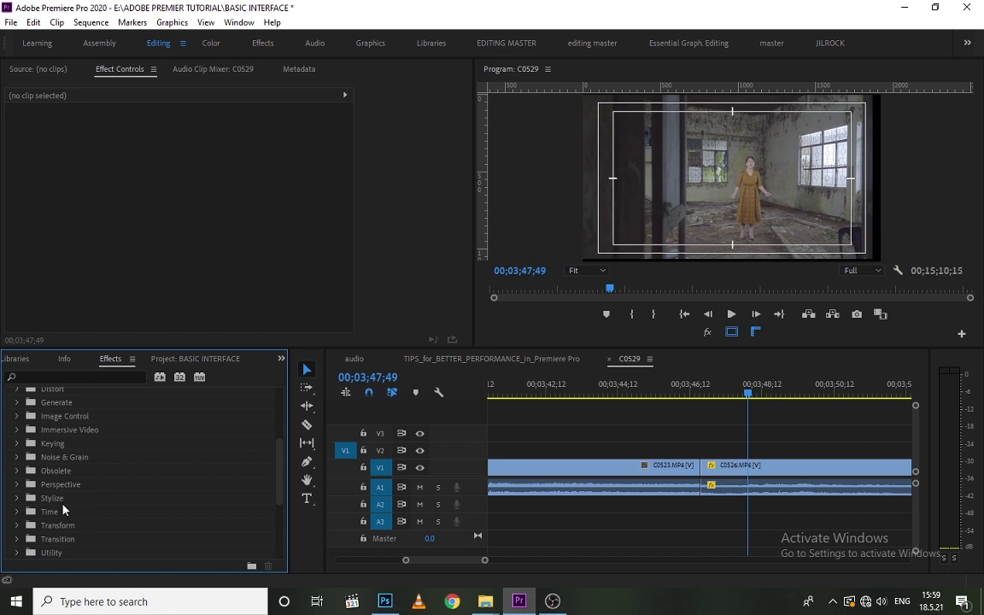
{"action": "left_click", "coordinate": [19, 525]}
{"action": "scroll", "coordinate": [60, 532], "scroll_direction": "down", "scroll_amount": 1}
{"action": "left_click_drag", "start_coordinate": [57, 528], "coordinate": [735, 466]}
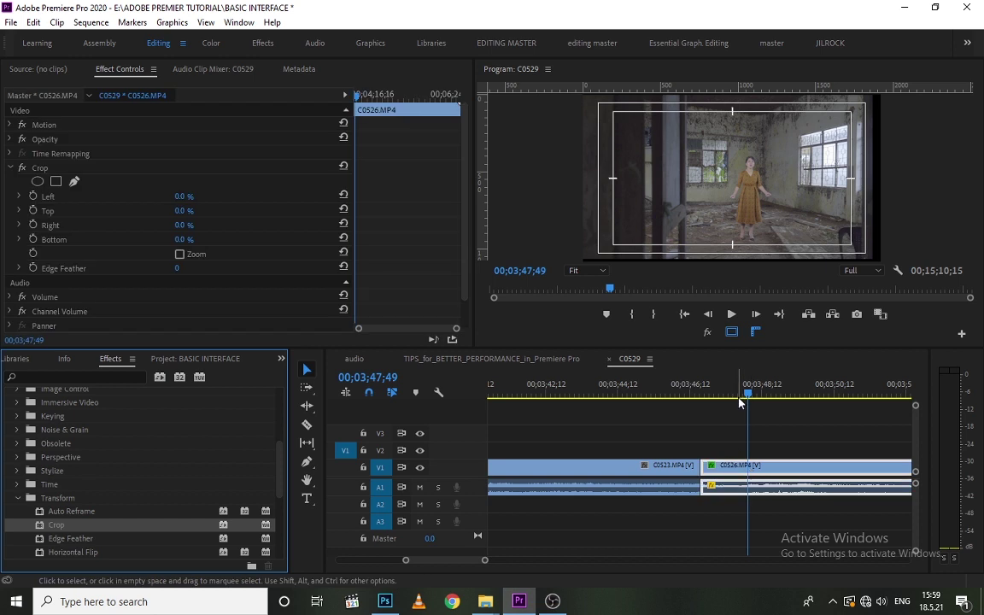
{"action": "left_click_drag", "start_coordinate": [743, 394], "coordinate": [751, 395]}
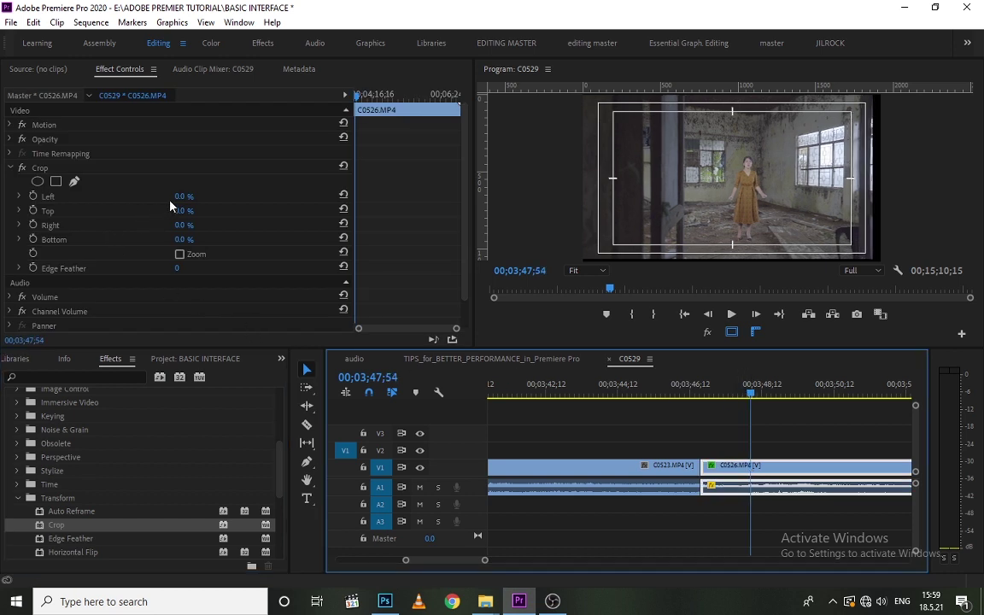
- Set the Crop effect's Top value to 51.0 %, then try out Edge Feather and reset it to 0
{"action": "left_click_drag", "start_coordinate": [175, 198], "coordinate": [221, 212]}
{"action": "scroll", "coordinate": [259, 262], "scroll_direction": "down", "scroll_amount": 1}
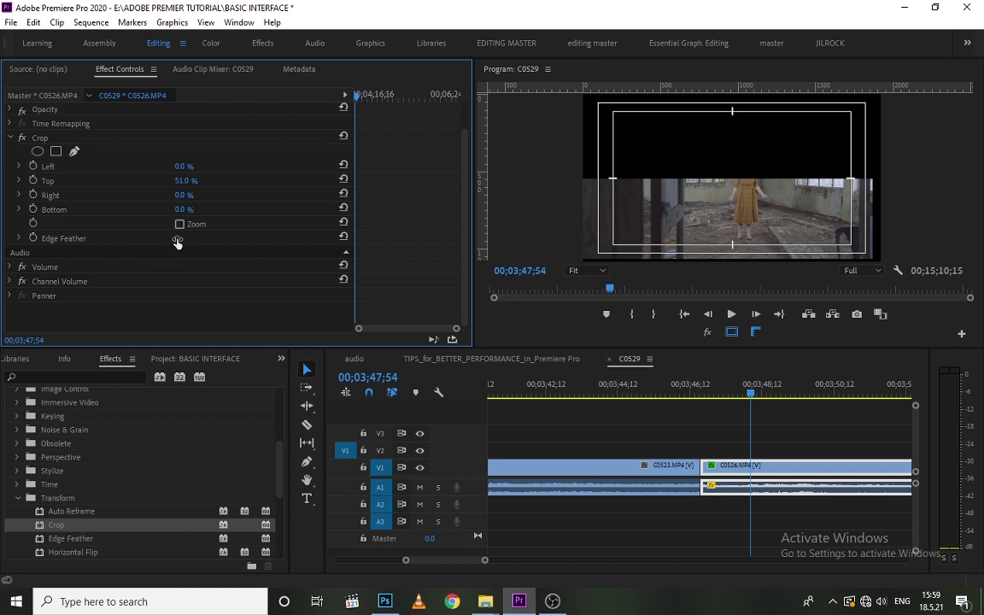
{"action": "mouse_move", "coordinate": [175, 244]}
{"action": "left_mouse_down"}
{"action": "mouse_move", "coordinate": [328, 232]}
{"action": "mouse_move", "coordinate": [185, 246]}
{"action": "left_mouse_up"}
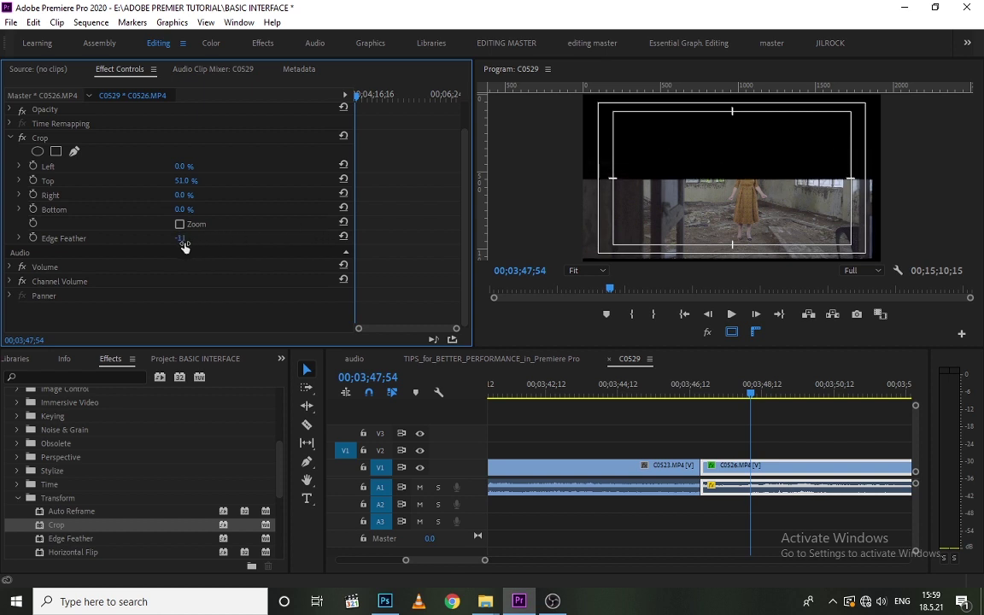
{"action": "left_click", "coordinate": [193, 239]}
{"action": "type", "text": "0"}
{"action": "key", "text": "Return"}
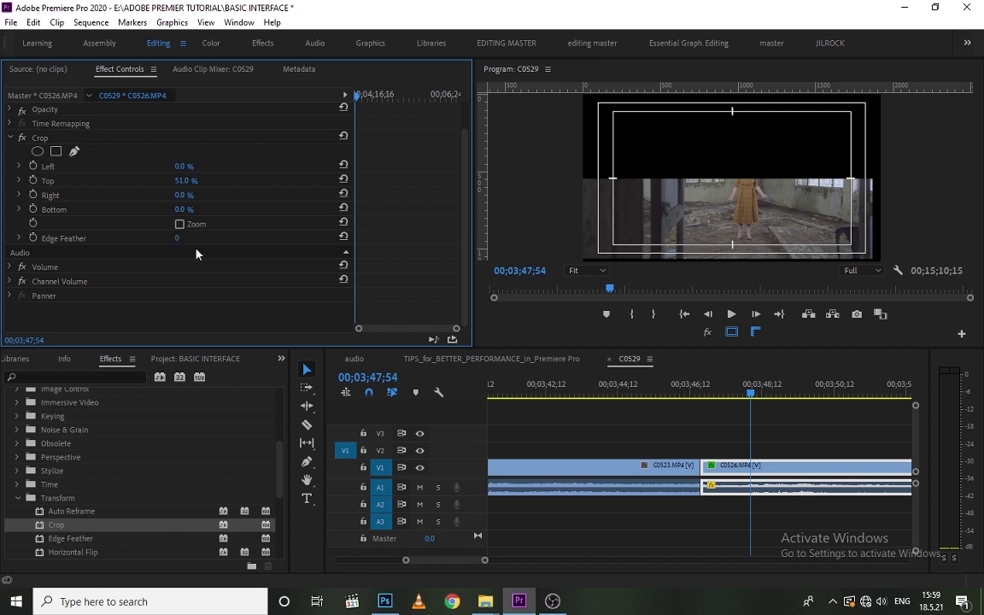
- Delete the Crop effect from the C0526.MP4 clip
{"action": "left_click", "coordinate": [10, 138]}
{"action": "left_click", "coordinate": [44, 169]}
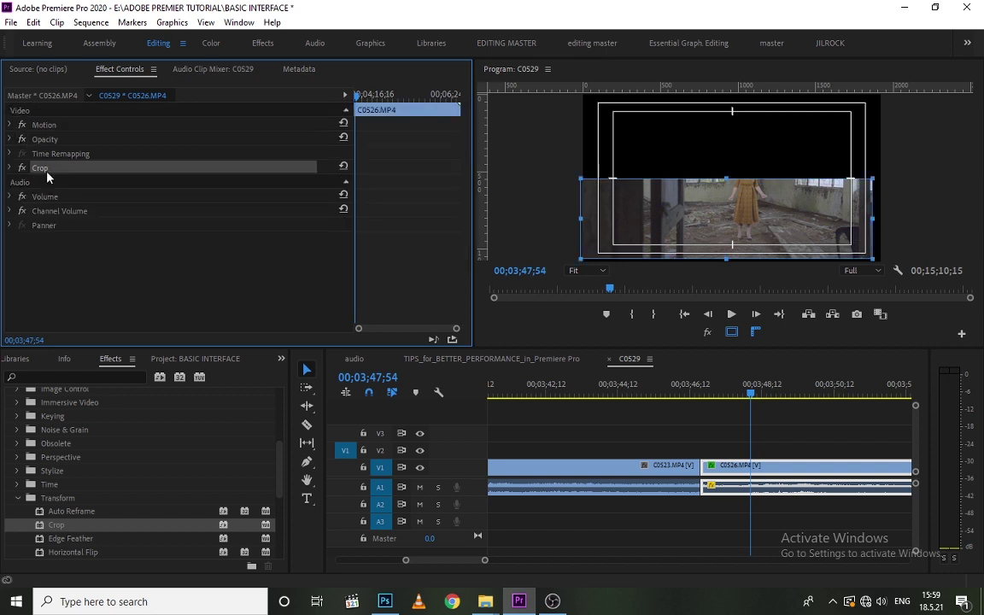
{"action": "key", "text": "Delete"}
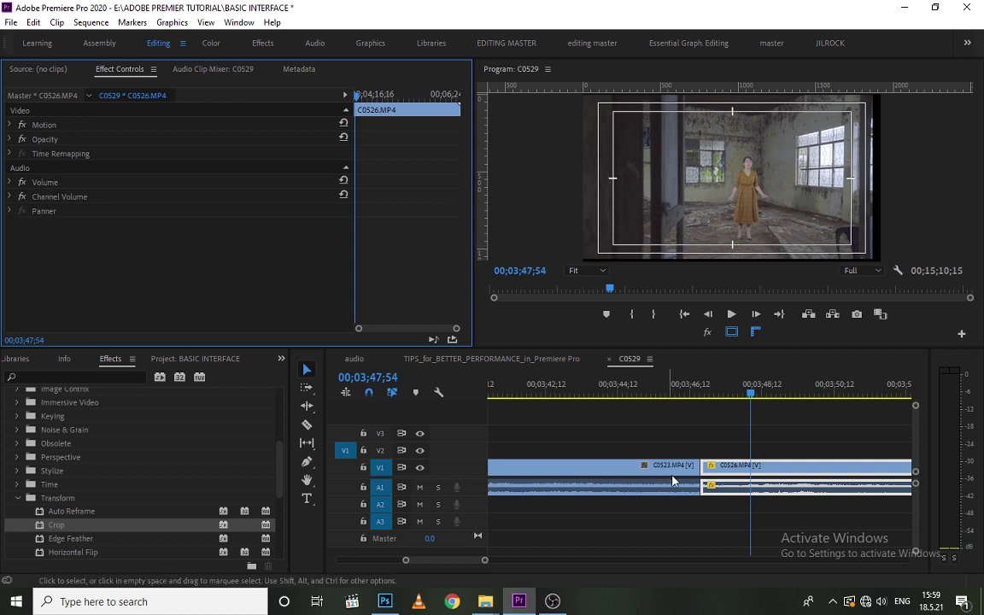
- Deselect the clip and move the playhead to 00;10;42;10 over the C0538.MP4 clip
{"action": "left_click", "coordinate": [716, 444]}
{"action": "key", "text": "minus"}
{"action": "key", "text": "minus"}
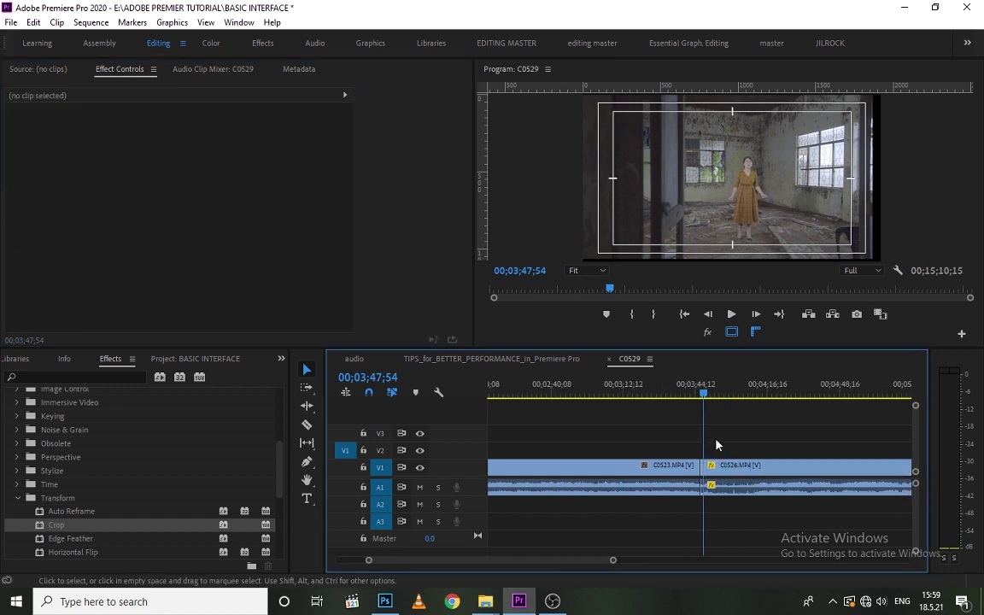
{"action": "key", "text": "minus"}
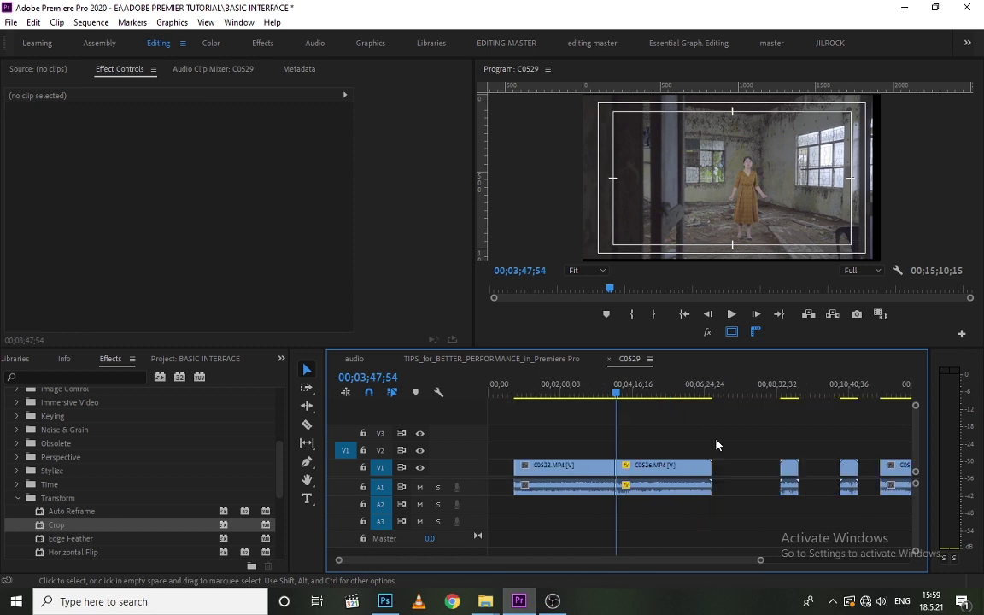
{"action": "left_click", "coordinate": [789, 394]}
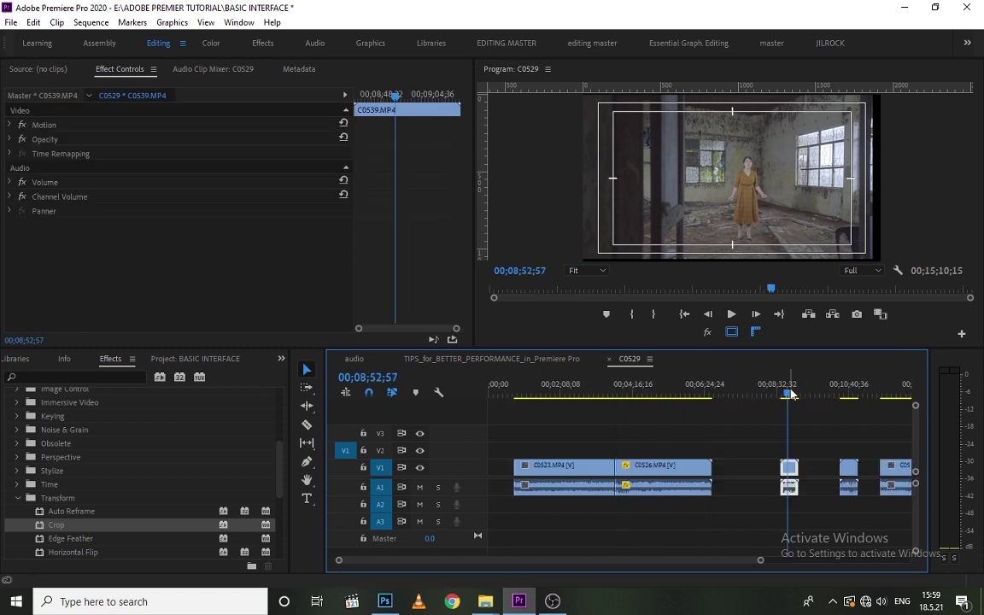
{"action": "left_click_drag", "start_coordinate": [791, 394], "coordinate": [849, 398]}
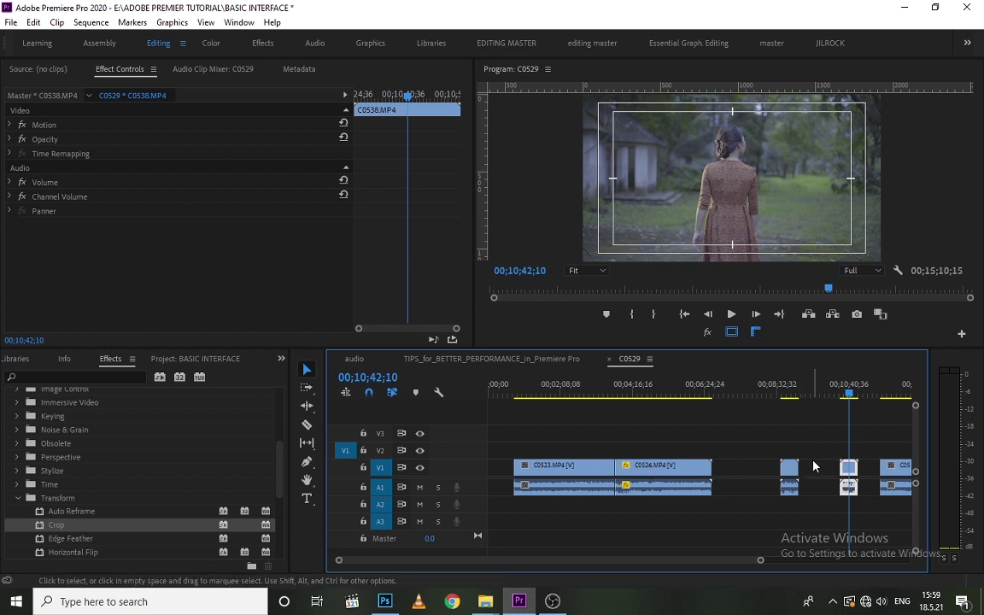
{"action": "key", "text": "minus"}
{"action": "key", "text": "ctrl+s"}
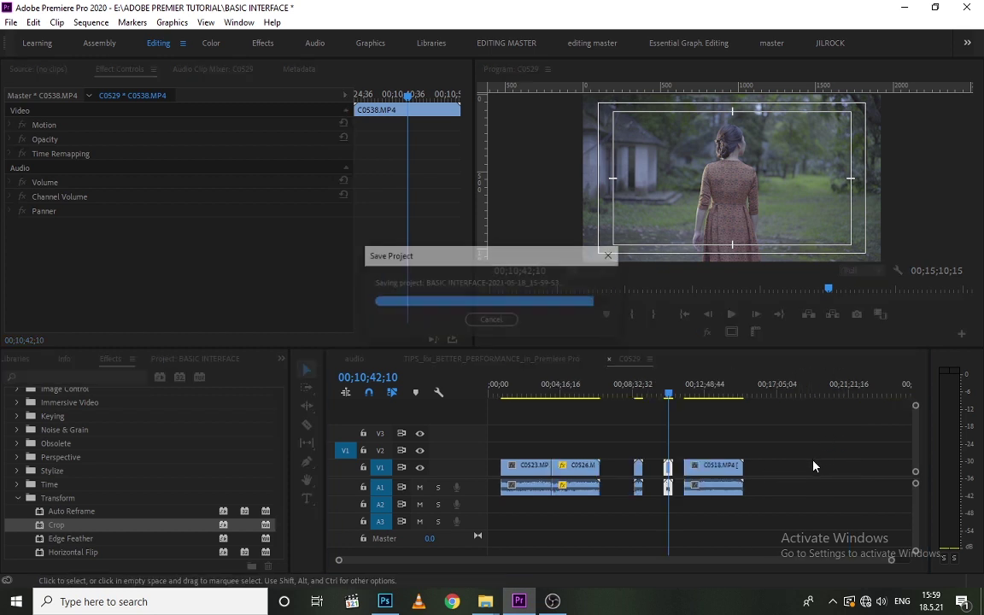
- Place J.jpg from the project on V2 above C0538.MP4 and shift it to start at 00;10;40;34
{"action": "key", "text": "equal"}
{"action": "key", "text": "equal"}
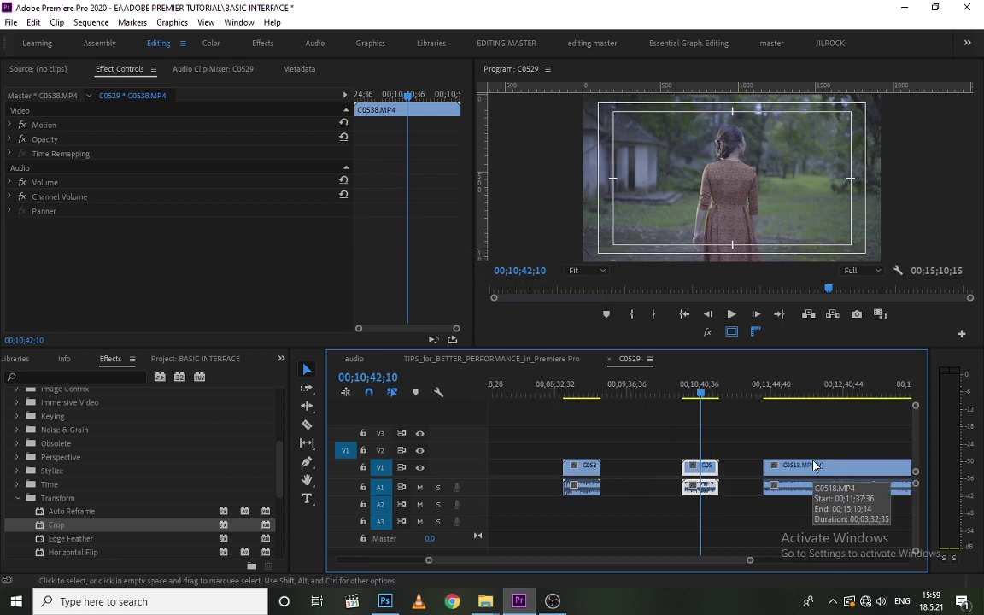
{"action": "left_click", "coordinate": [201, 360]}
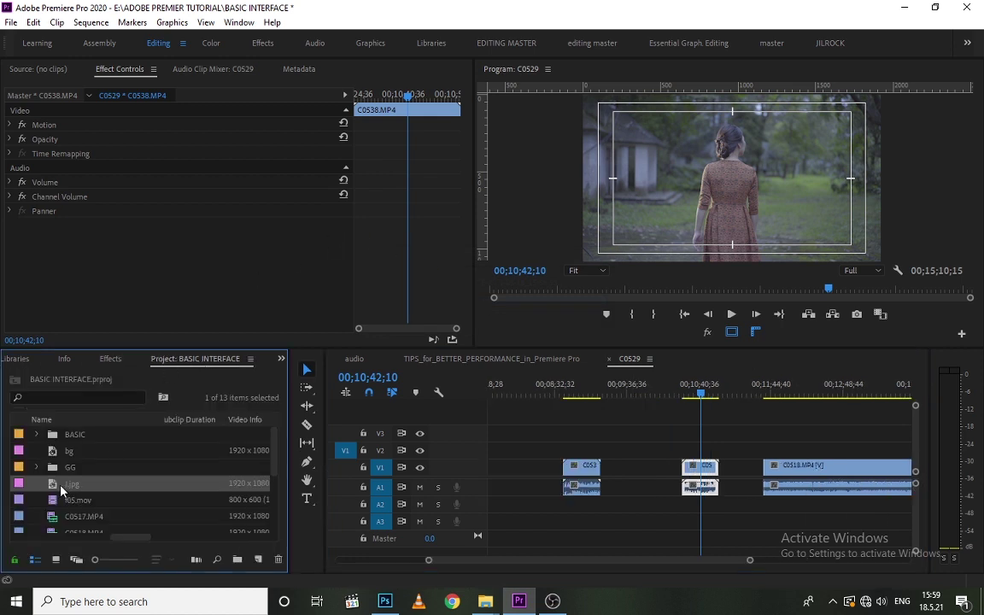
{"action": "left_click_drag", "start_coordinate": [61, 489], "coordinate": [699, 450]}
{"action": "key", "text": "equal"}
{"action": "key", "text": "equal"}
{"action": "key", "text": "equal"}
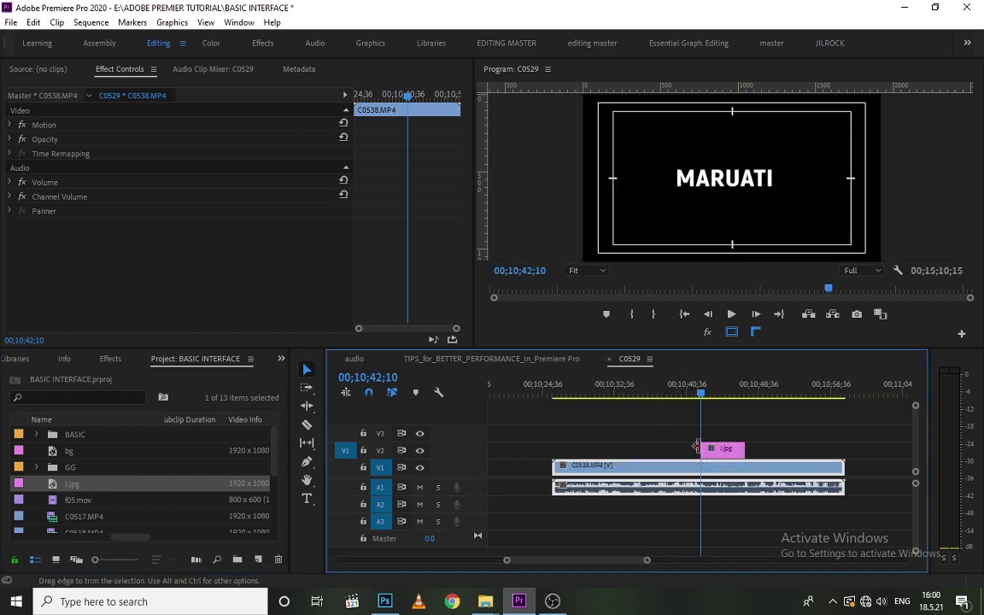
{"action": "left_click_drag", "start_coordinate": [725, 459], "coordinate": [710, 456]}
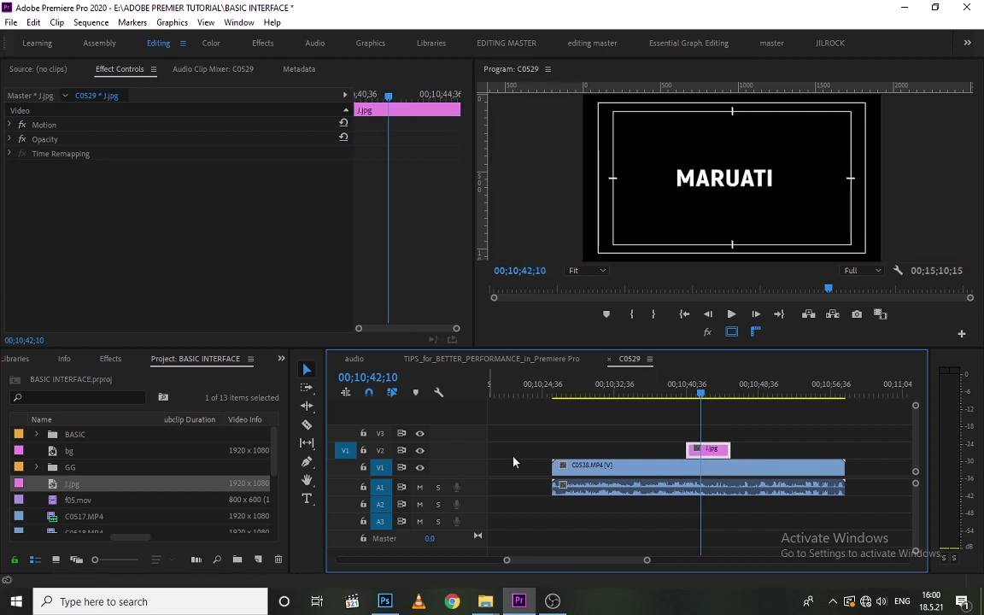
- Open J.jpg in the source monitor, try moving it down to V1 over C0538.MP4, and undo the move
{"action": "double_click", "coordinate": [715, 455]}
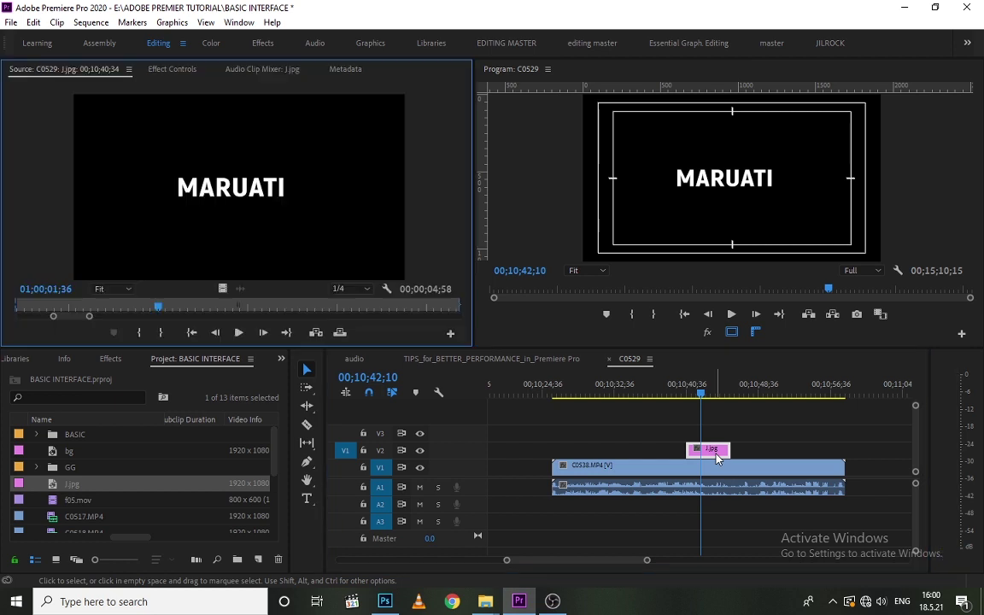
{"action": "left_click_drag", "start_coordinate": [699, 451], "coordinate": [705, 469]}
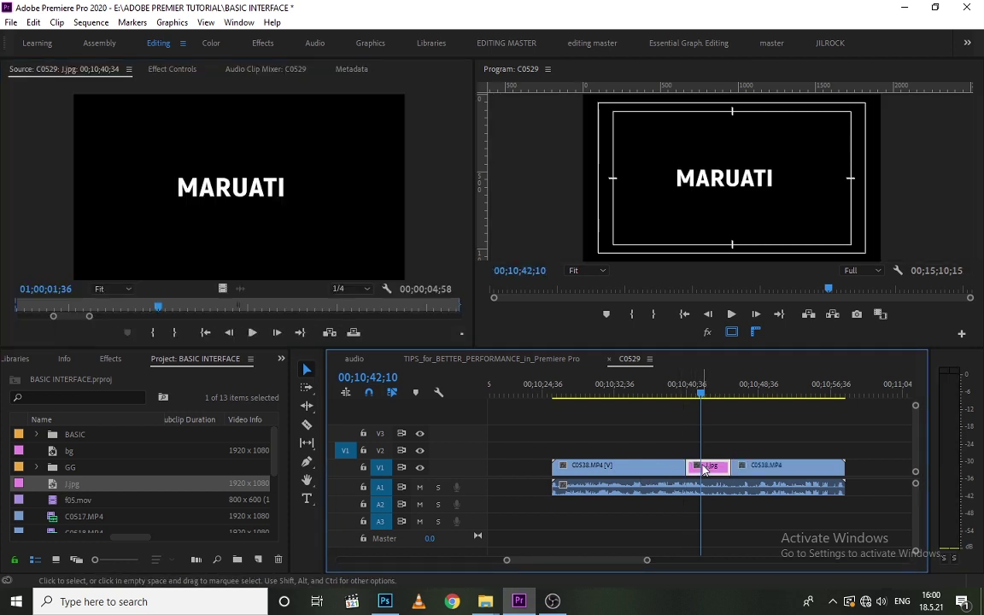
{"action": "key", "text": "ctrl+z"}
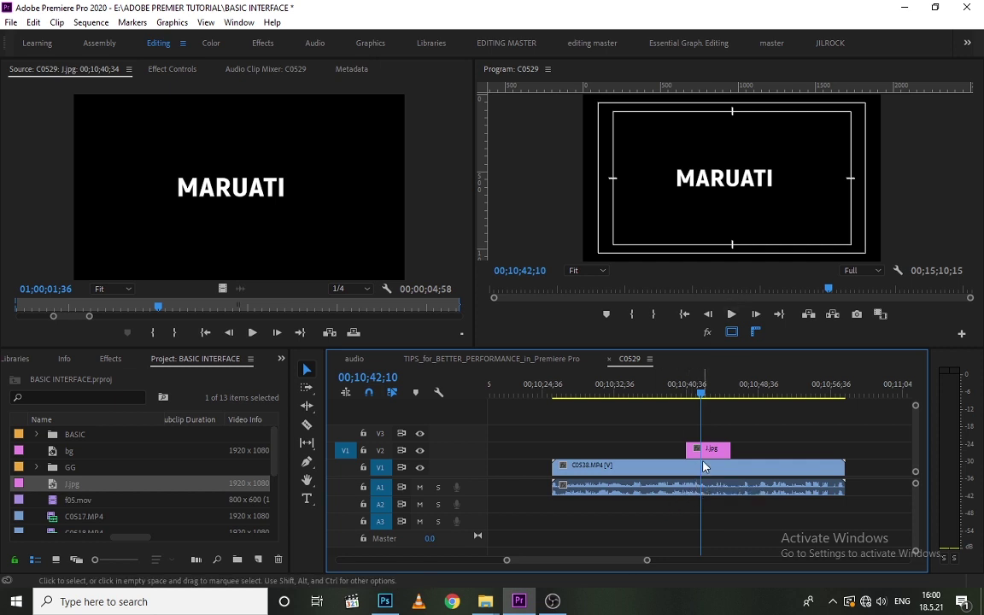
- Show the Opacity settings of J.jpg in its effect controls and restart keyframing with a 100.0 % keyframe at 00;10;42;10
{"action": "left_click", "coordinate": [701, 451]}
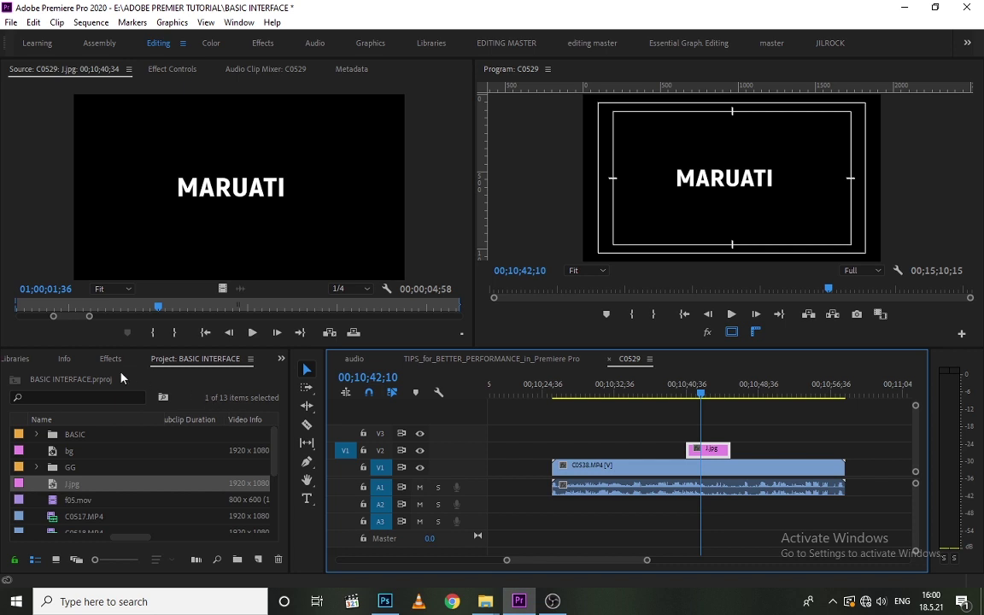
{"action": "left_click", "coordinate": [179, 70]}
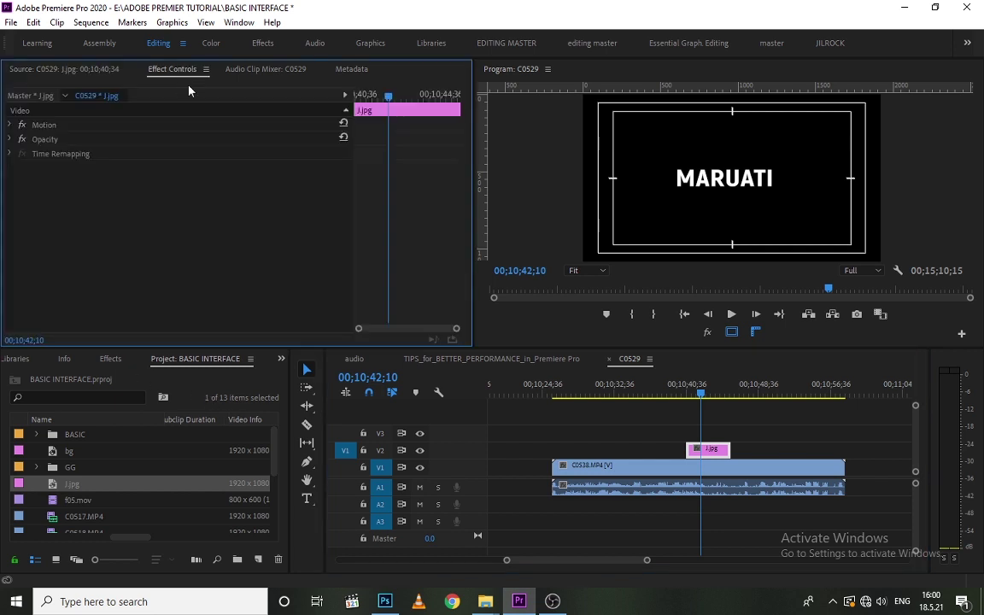
{"action": "left_click", "coordinate": [11, 140]}
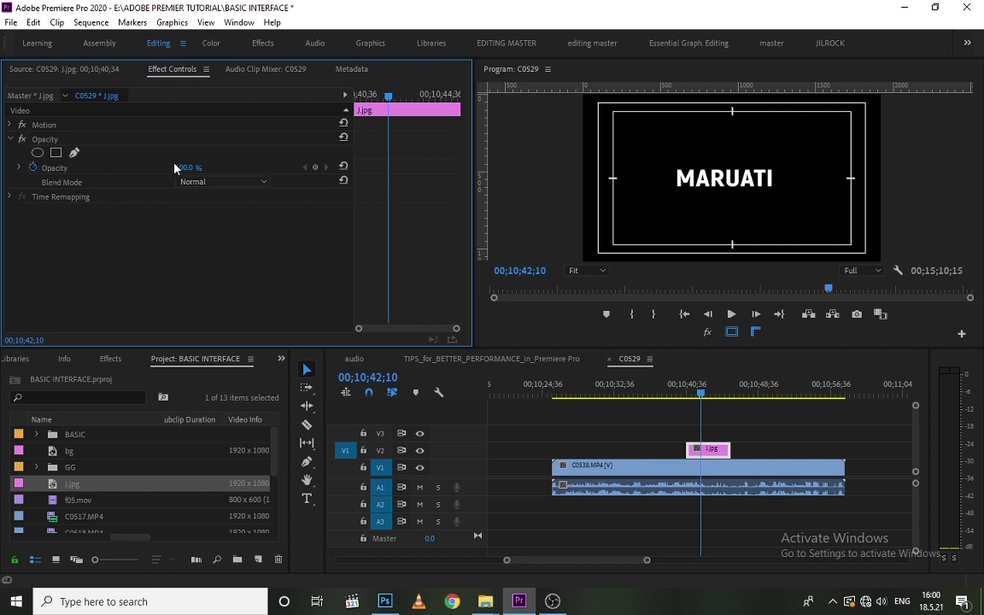
{"action": "left_click", "coordinate": [36, 168]}
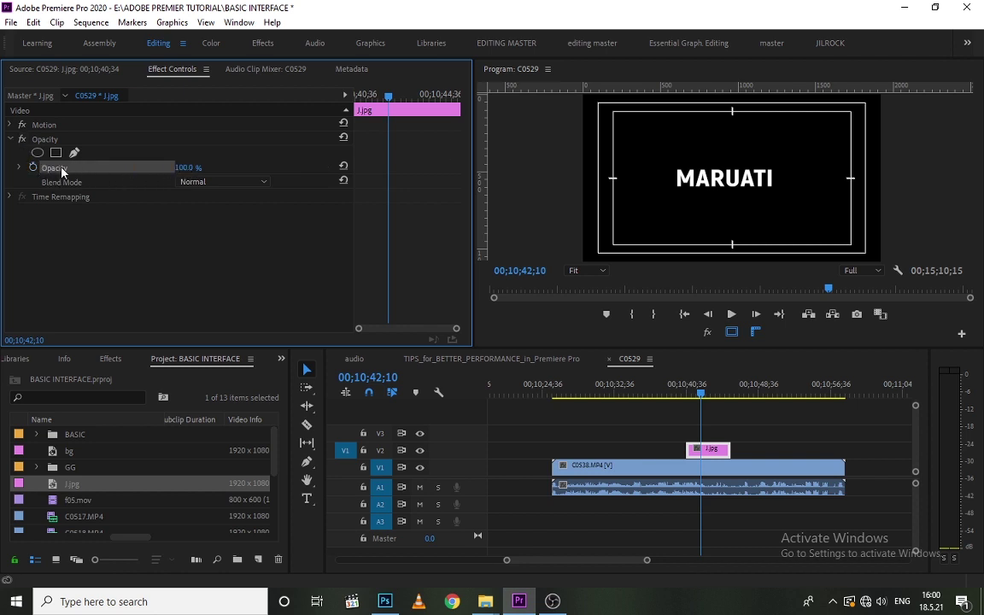
{"action": "left_click", "coordinate": [34, 167]}
{"action": "left_click", "coordinate": [191, 170]}
- Set the blend mode of J.jpg to Screen and check the overlay with the playhead at 00;10;43;05
{"action": "left_click", "coordinate": [279, 182]}
{"action": "left_click", "coordinate": [262, 183]}
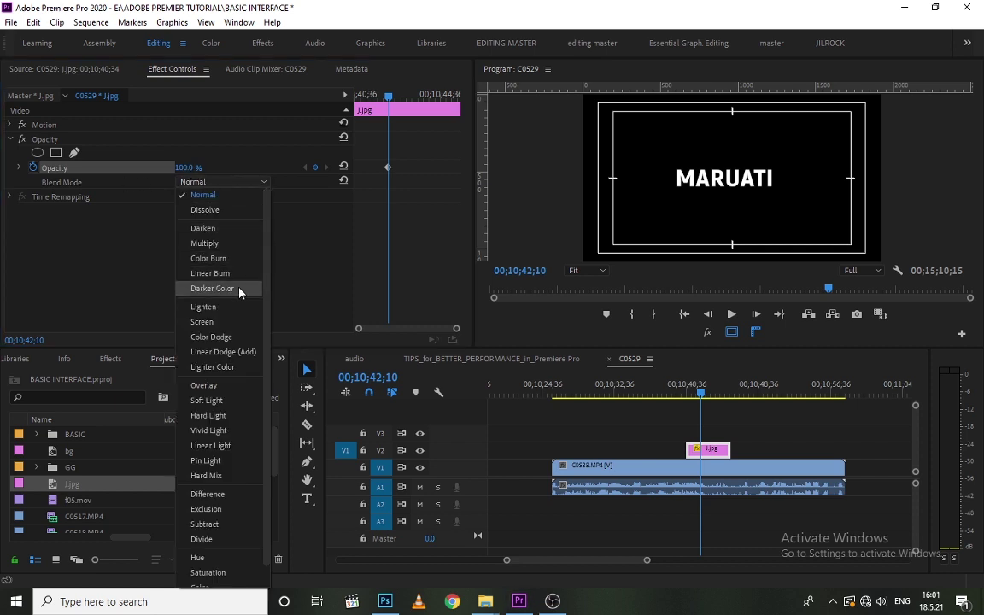
{"action": "left_click", "coordinate": [237, 322]}
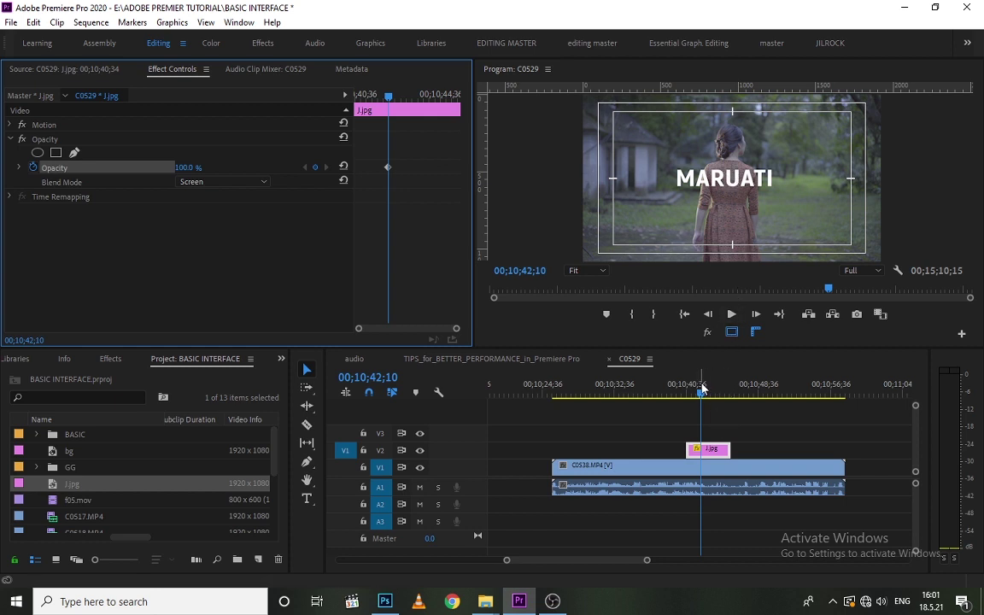
{"action": "left_click_drag", "start_coordinate": [701, 391], "coordinate": [709, 391]}
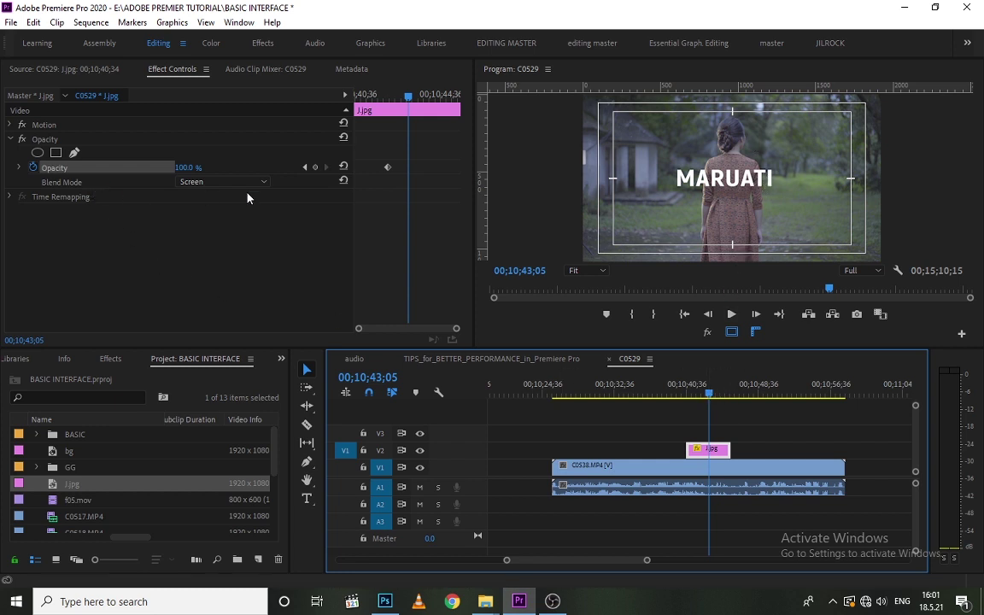
{"action": "left_click", "coordinate": [108, 266]}
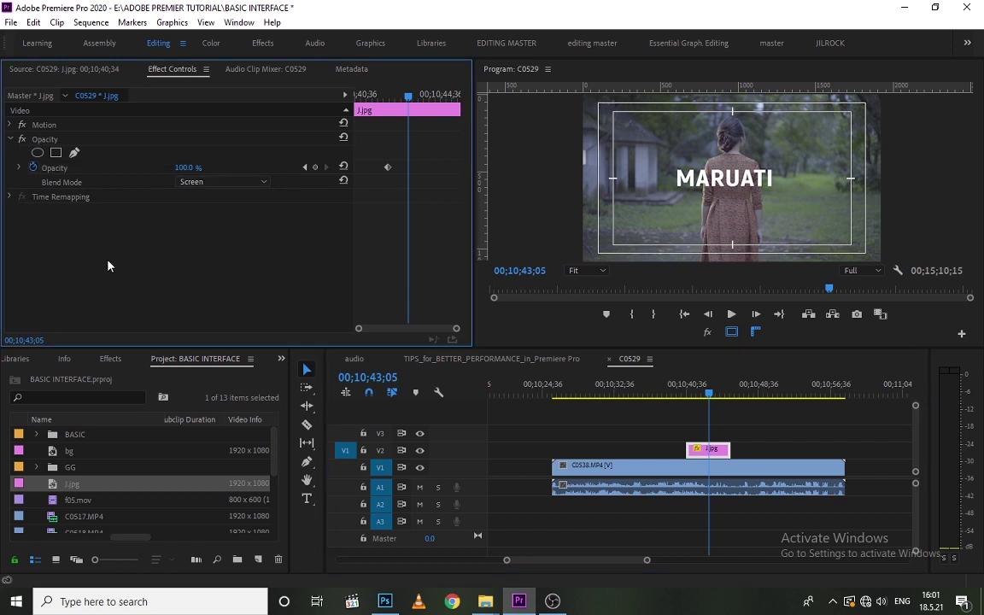
- Turn off Opacity keyframing for J.jpg, accept deleting its keyframes, and deselect the clip
{"action": "left_click", "coordinate": [34, 169]}
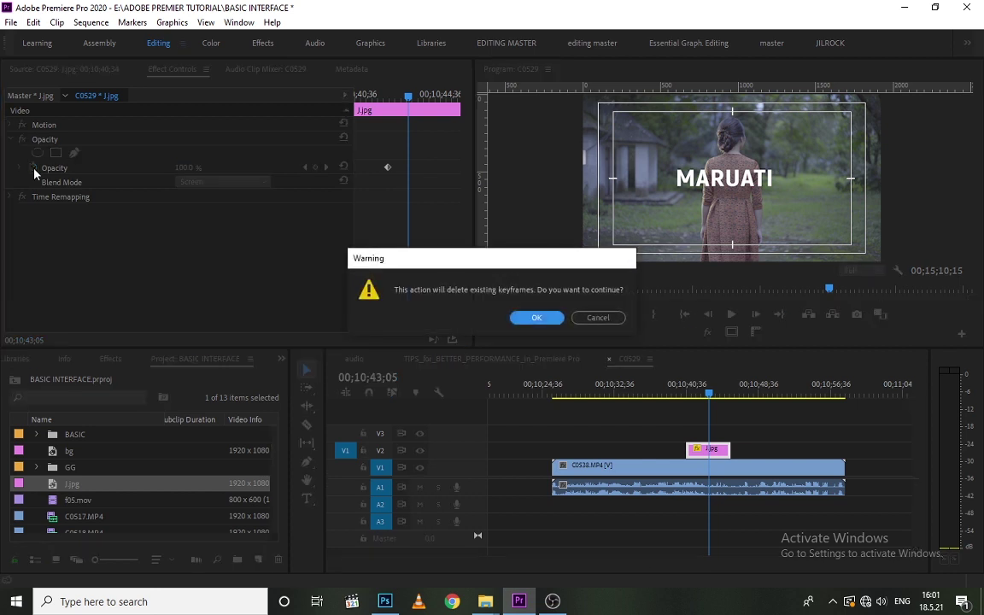
{"action": "left_click", "coordinate": [545, 322]}
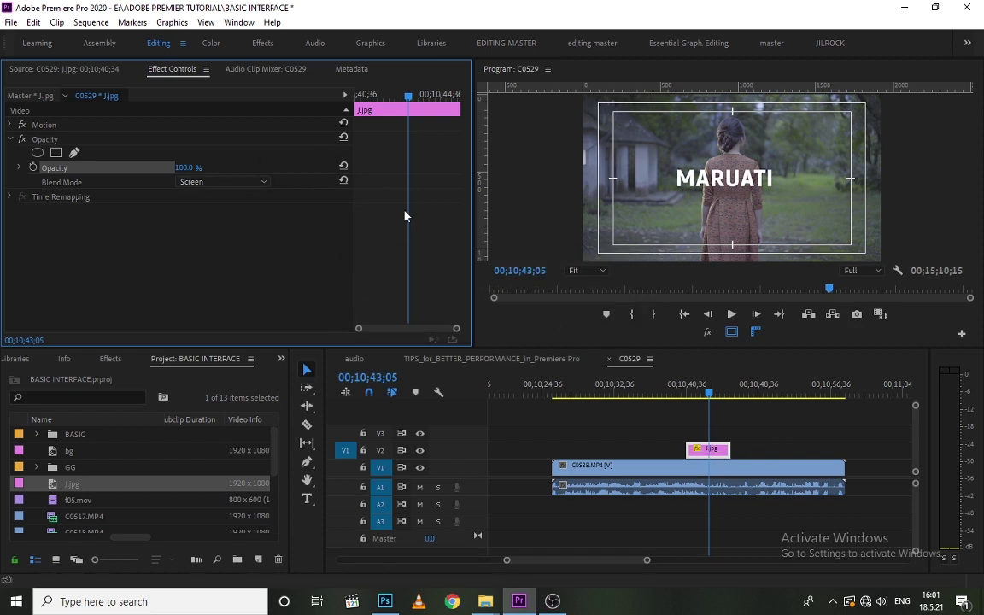
{"action": "left_click", "coordinate": [31, 168]}
{"action": "left_click", "coordinate": [34, 167]}
{"action": "left_click", "coordinate": [559, 321]}
{"action": "left_click", "coordinate": [17, 358]}
{"action": "left_click", "coordinate": [787, 447]}
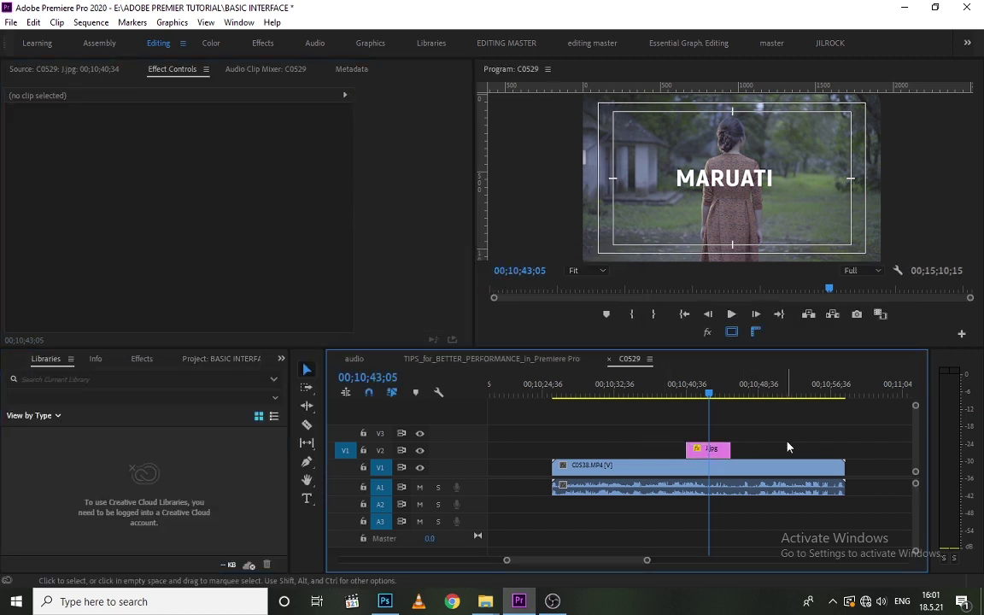
- Examine the clip arrangement across the C0529 sequence and around the J.jpg overlay on V2
{"action": "key", "text": "minus"}
{"action": "key", "text": "minus"}
{"action": "key", "text": "minus"}
{"action": "key", "text": "minus"}
{"action": "key", "text": "minus"}
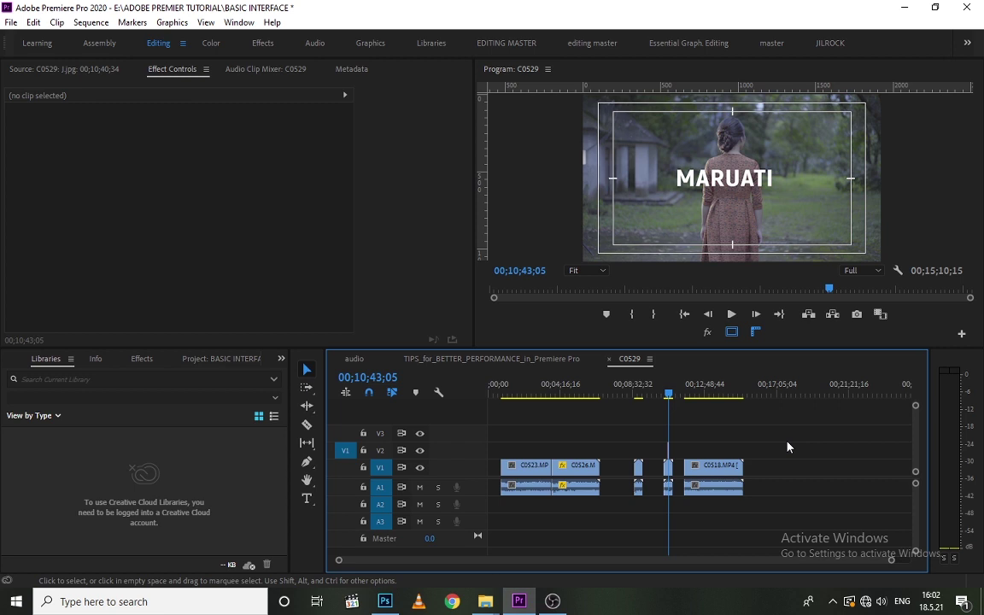
{"action": "key", "text": "equal"}
{"action": "key", "text": "equal"}
{"action": "key", "text": "equal"}
{"action": "key", "text": "equal"}
{"action": "key", "text": "equal"}
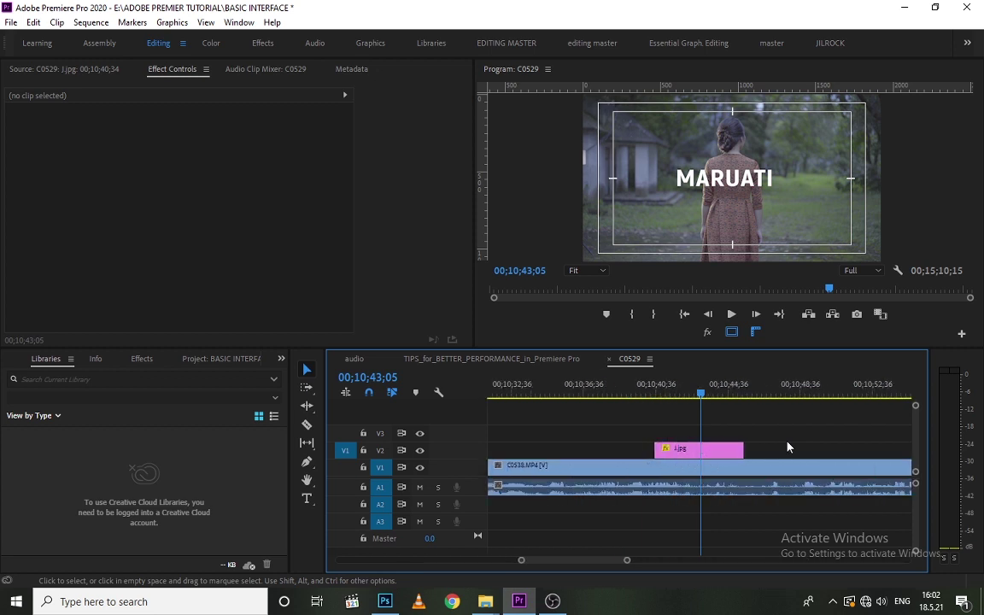
{"action": "key", "text": "minus"}
{"action": "key", "text": "minus"}
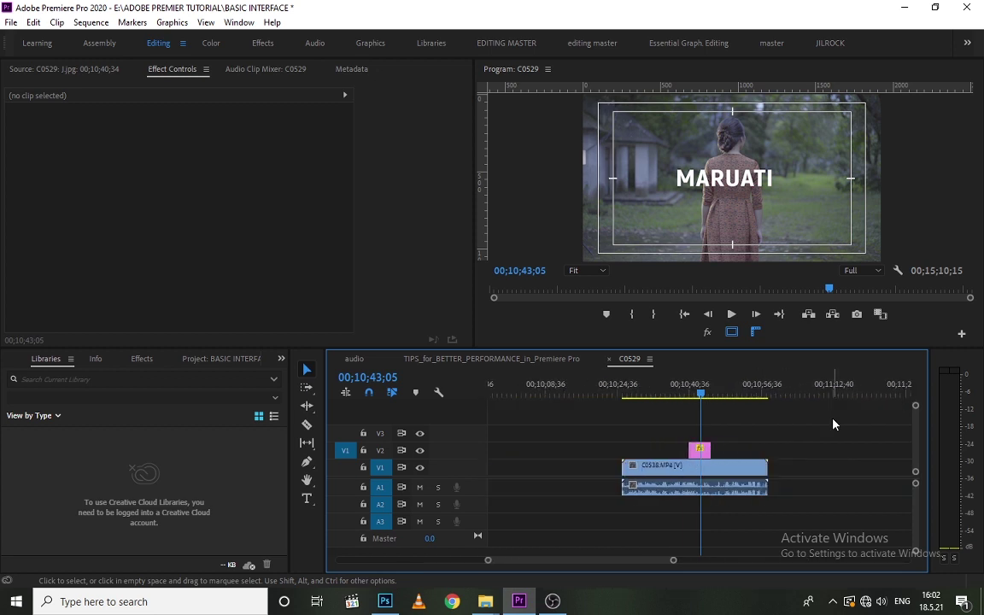
{"action": "key", "text": "minus"}
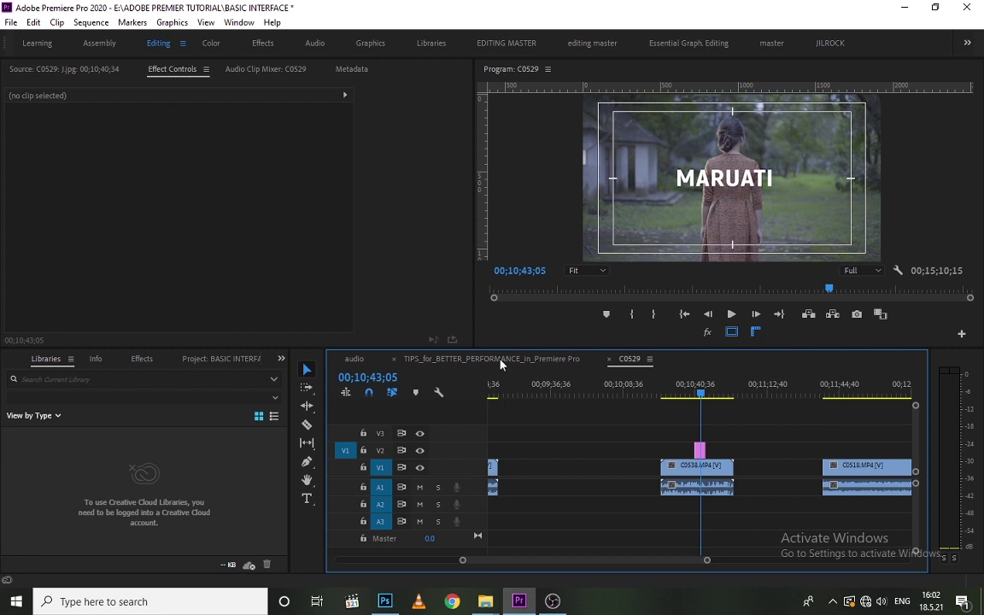
- Look through the media items in the BASIC INTERFACE project
{"action": "left_click", "coordinate": [199, 360]}
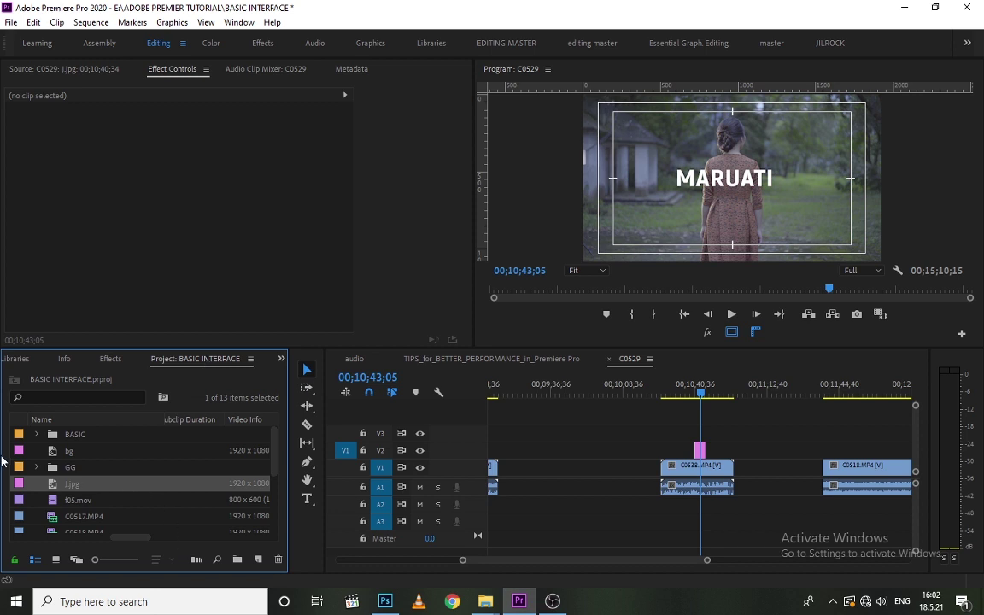
{"action": "scroll", "coordinate": [85, 481], "scroll_direction": "down", "scroll_amount": 3}
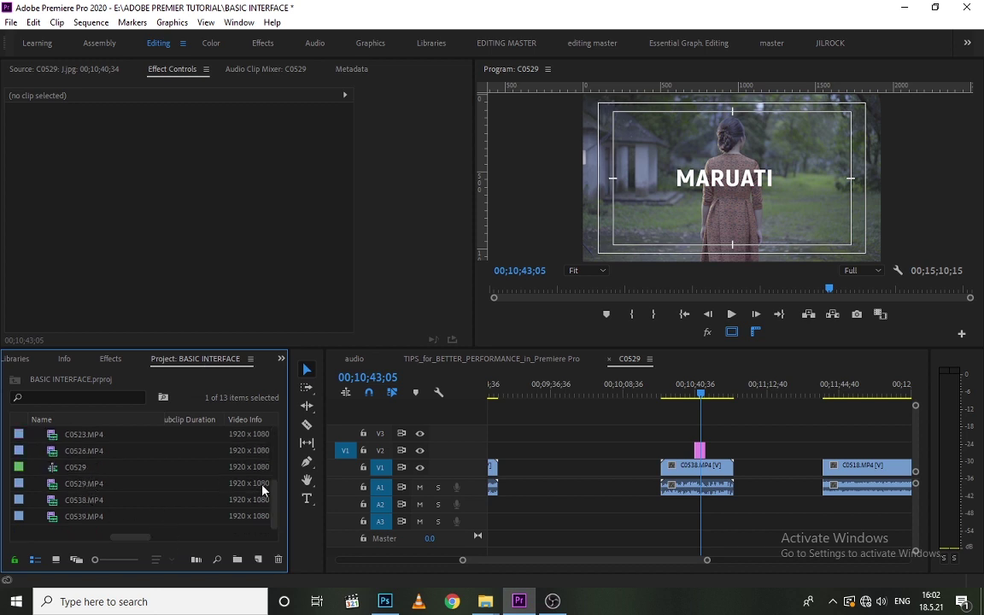
{"action": "left_click_drag", "start_coordinate": [273, 532], "coordinate": [277, 479]}
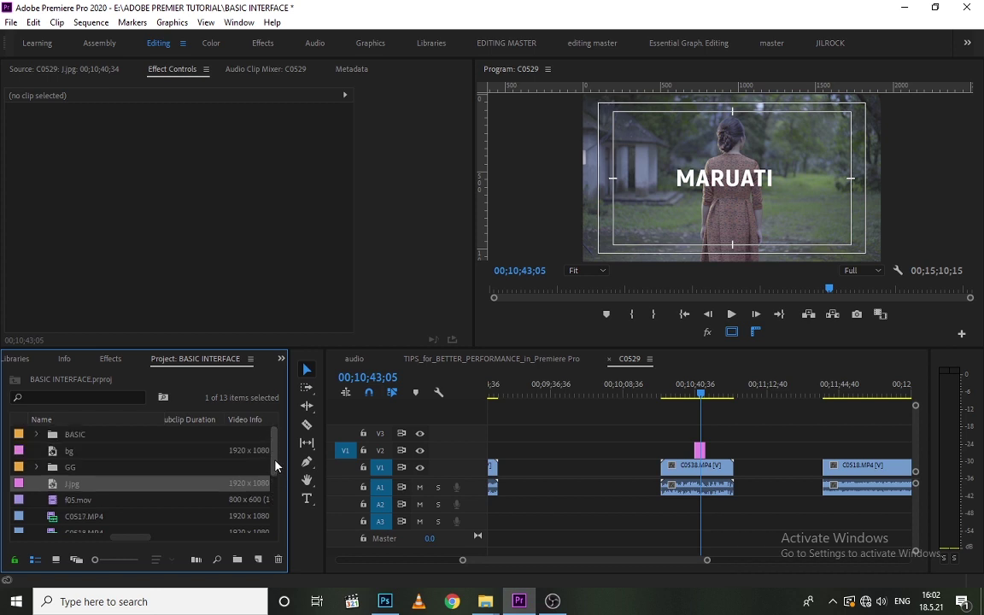